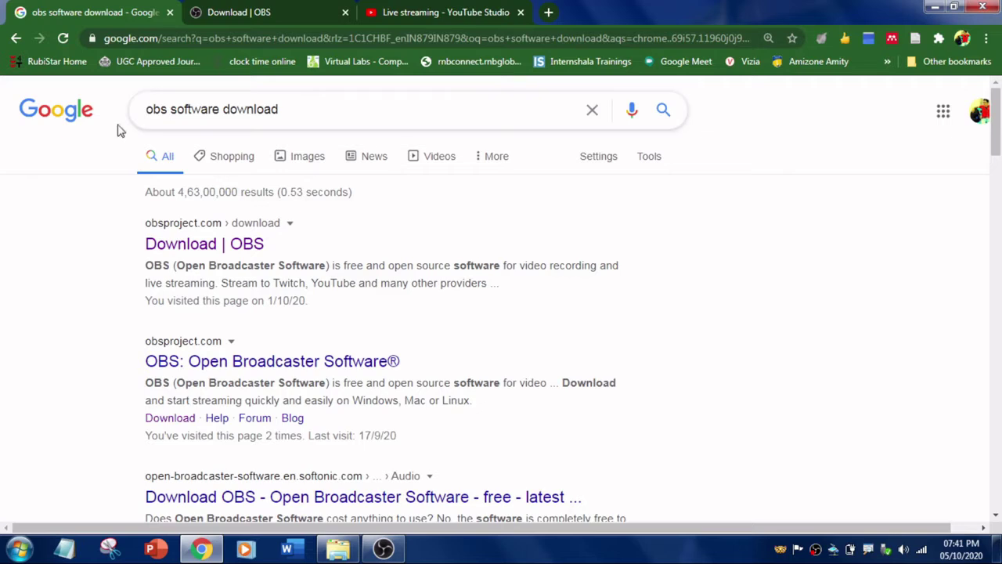
{"action": "left_click", "coordinate": [315, 110]}
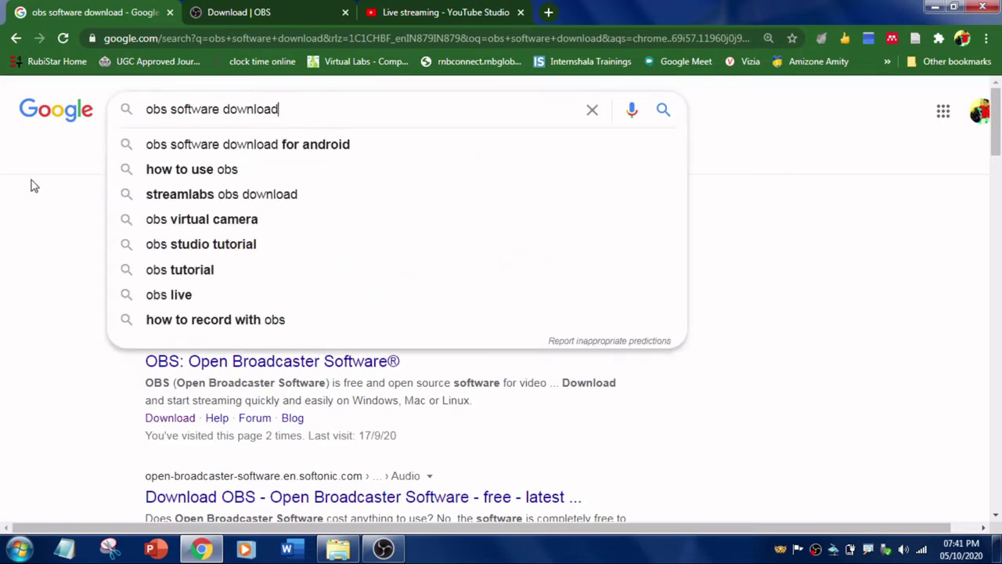
{"action": "left_click", "coordinate": [11, 217]}
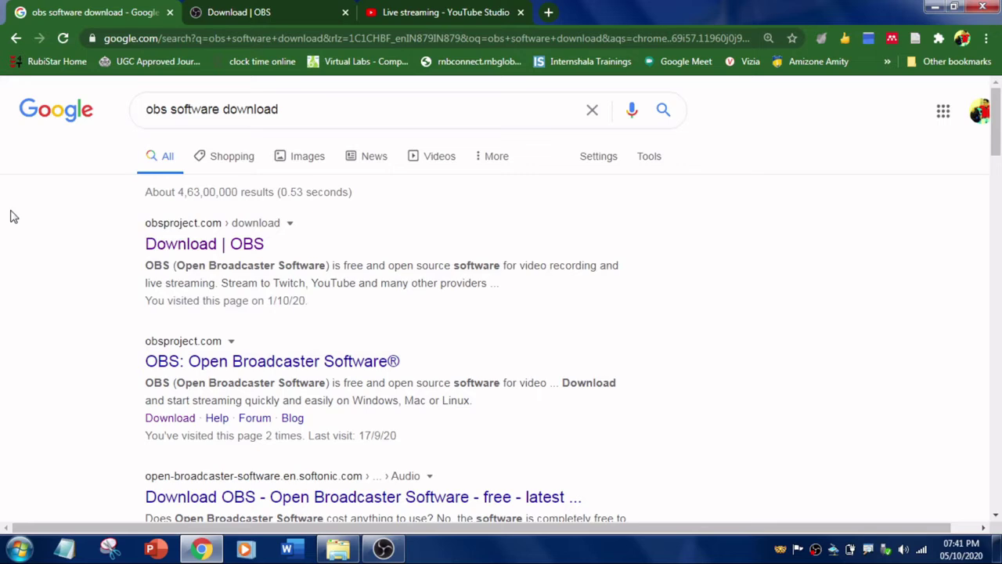
{"action": "left_click", "coordinate": [298, 108]}
{"action": "left_click", "coordinate": [53, 307]}
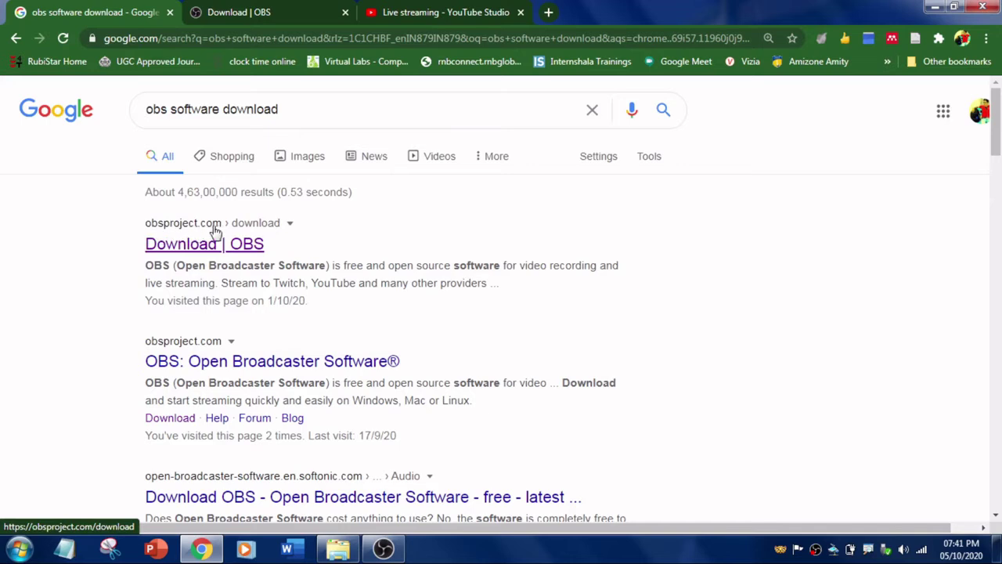
Open the OBS download page and examine the installer options offered for Windows
{"action": "left_click", "coordinate": [234, 12]}
{"action": "scroll", "coordinate": [421, 354], "scroll_direction": "up", "scroll_amount": 2}
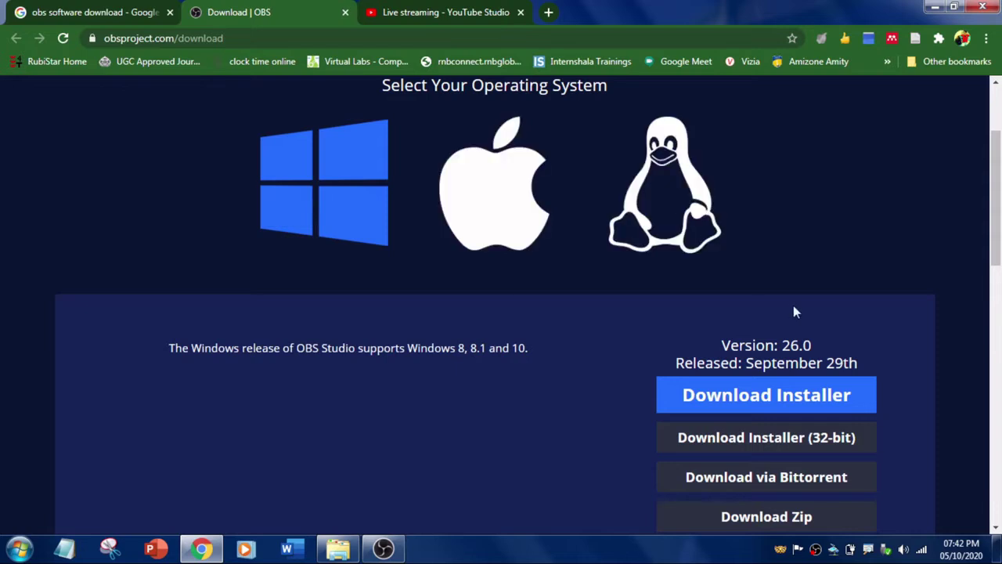
{"action": "scroll", "coordinate": [794, 309], "scroll_direction": "down", "scroll_amount": 2}
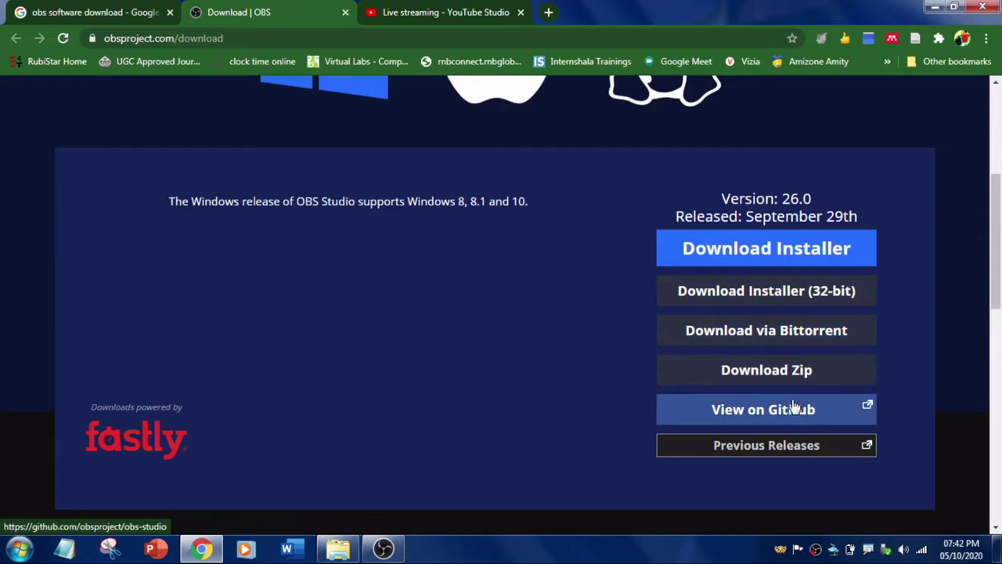
{"action": "left_click", "coordinate": [772, 252]}
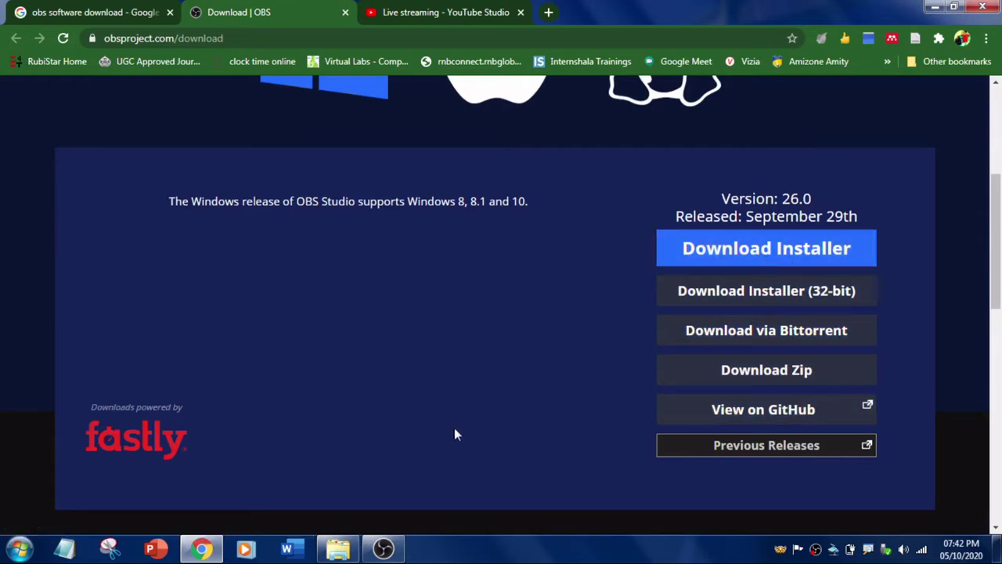
View the OBS-Studio-26.0-Full-Installer-x64 file in the Softwares (E:) drive, and minimise the folder window
{"action": "left_click", "coordinate": [339, 548]}
{"action": "left_click", "coordinate": [329, 478]}
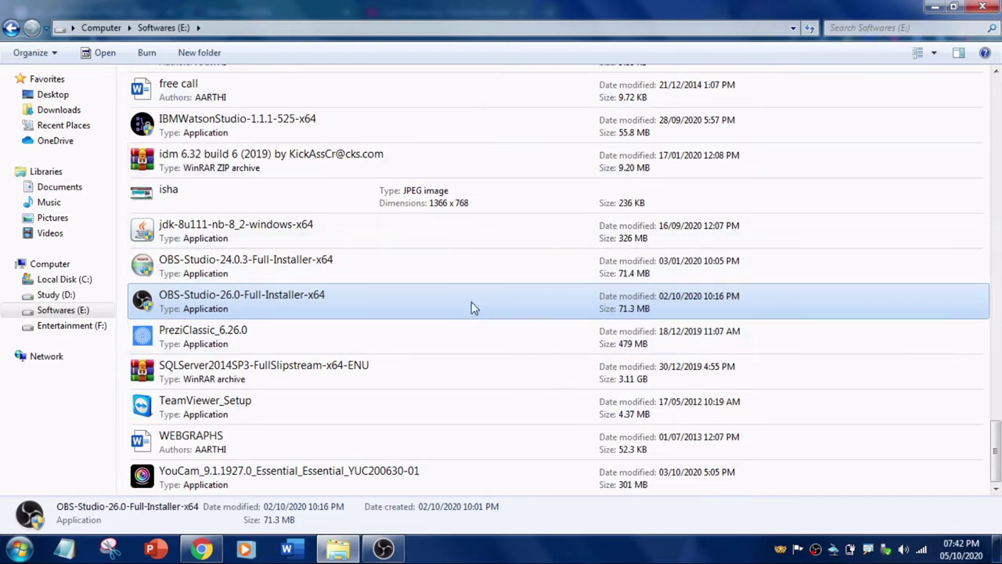
{"action": "left_click", "coordinate": [934, 7]}
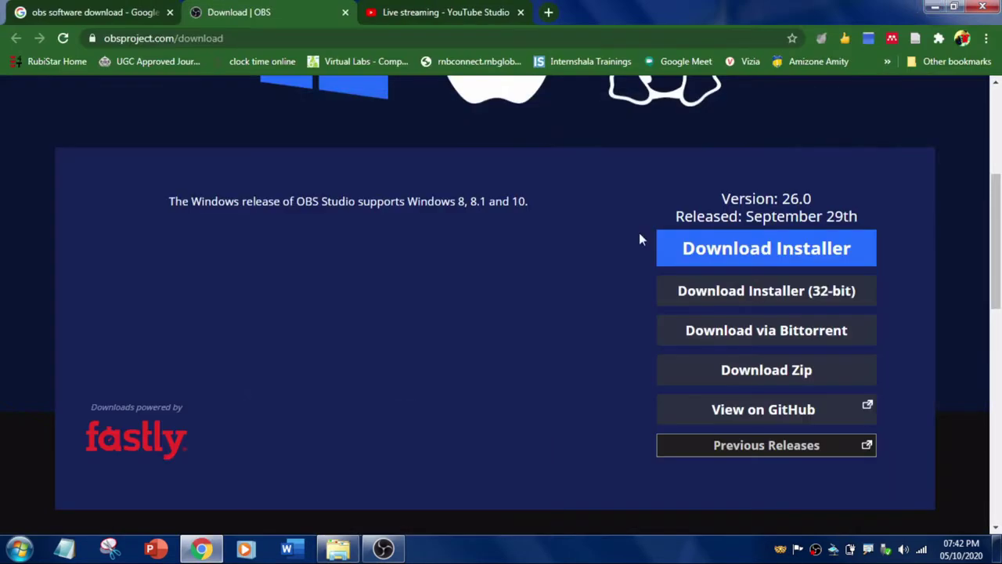
Switch to OBS Studio and bring up the naming prompt for a new scene, dismissing it without adding one
{"action": "left_click", "coordinate": [392, 549]}
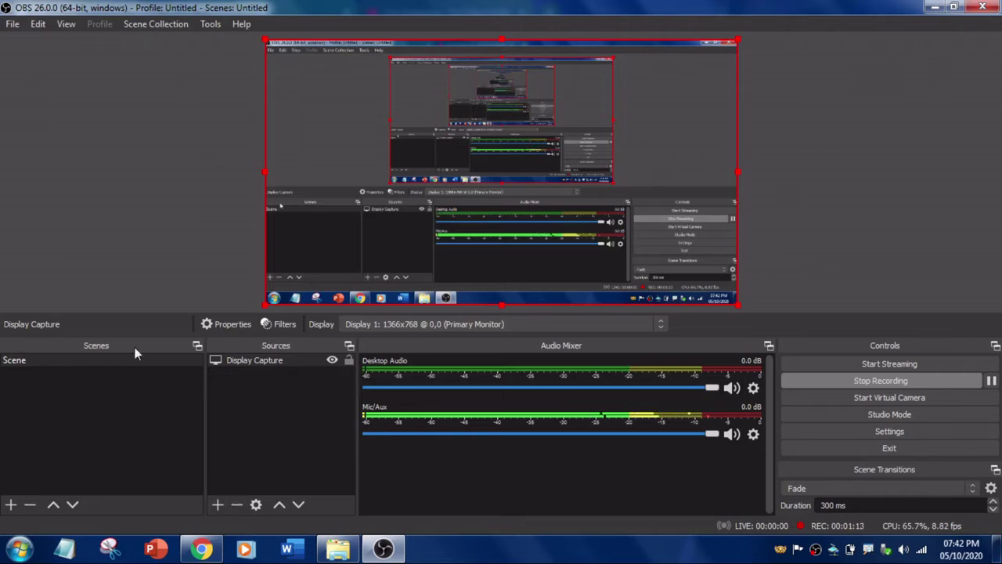
{"action": "left_click", "coordinate": [33, 362]}
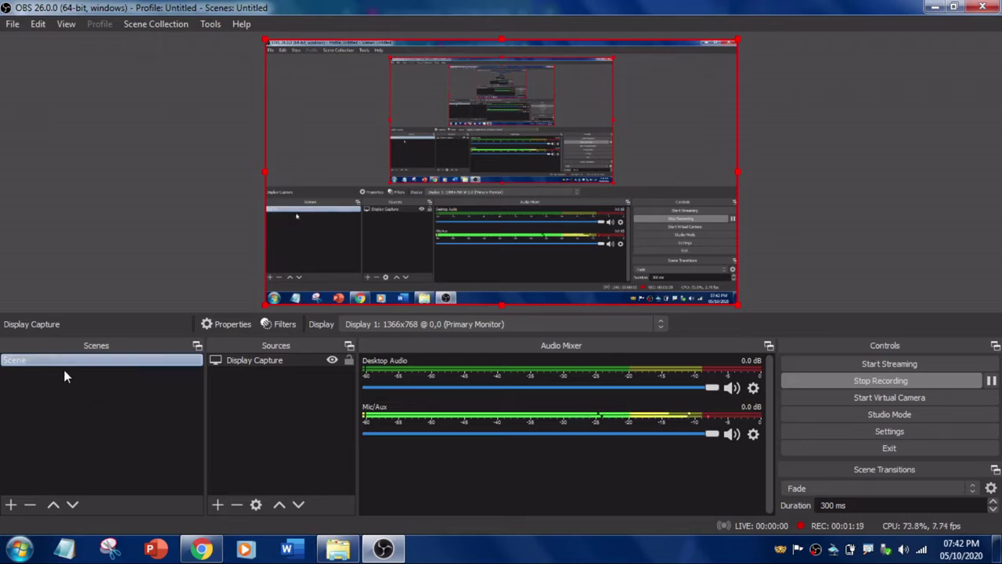
{"action": "left_click", "coordinate": [11, 505]}
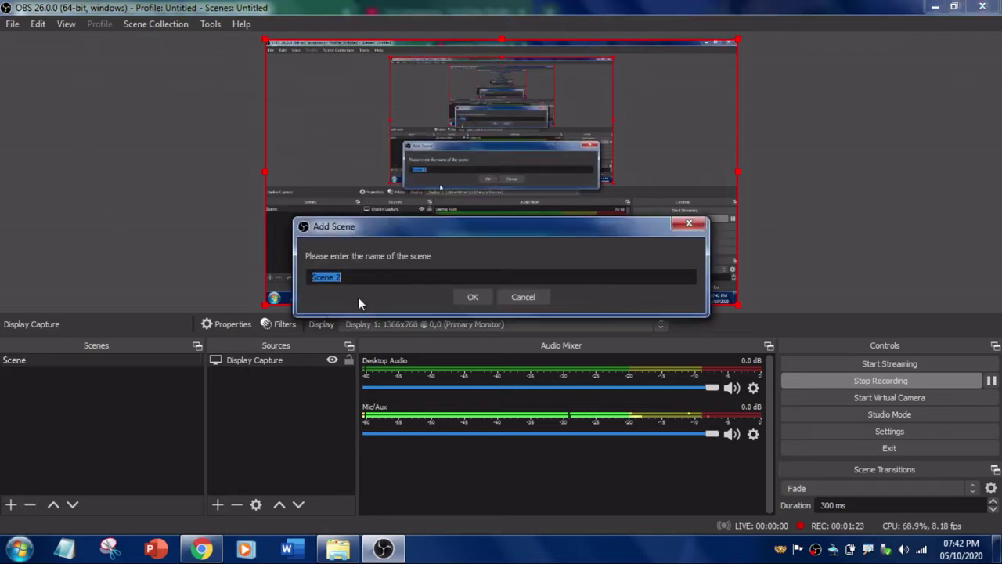
{"action": "left_click", "coordinate": [538, 297]}
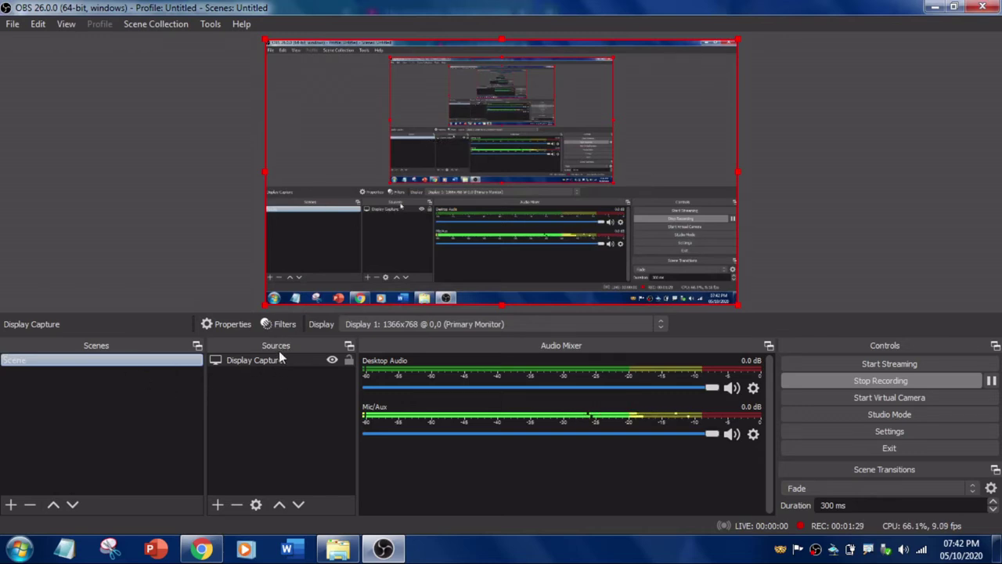
Create a new source of type Window Capture under its default name, and cancel its properties dialog
{"action": "left_click", "coordinate": [249, 365]}
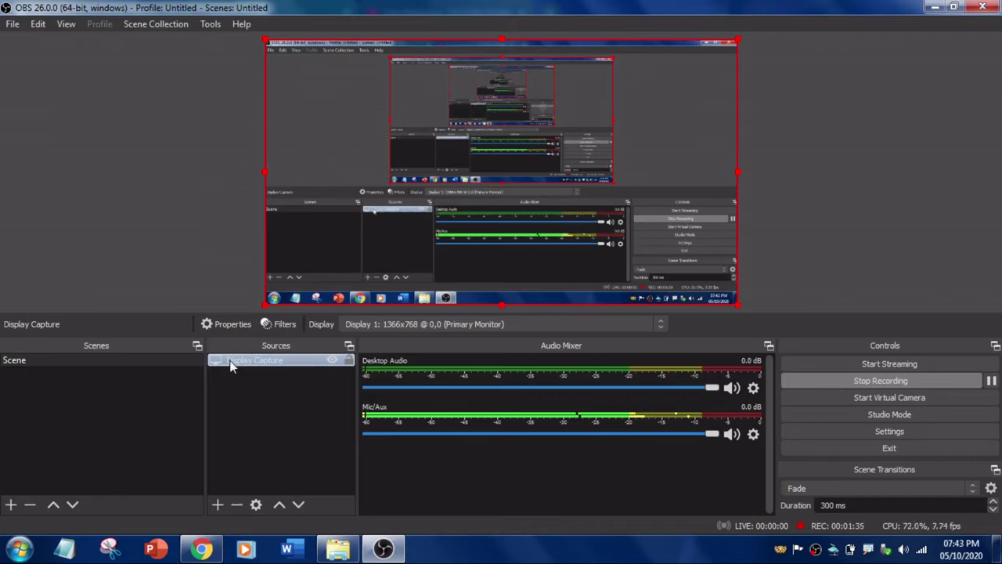
{"action": "left_click", "coordinate": [221, 504]}
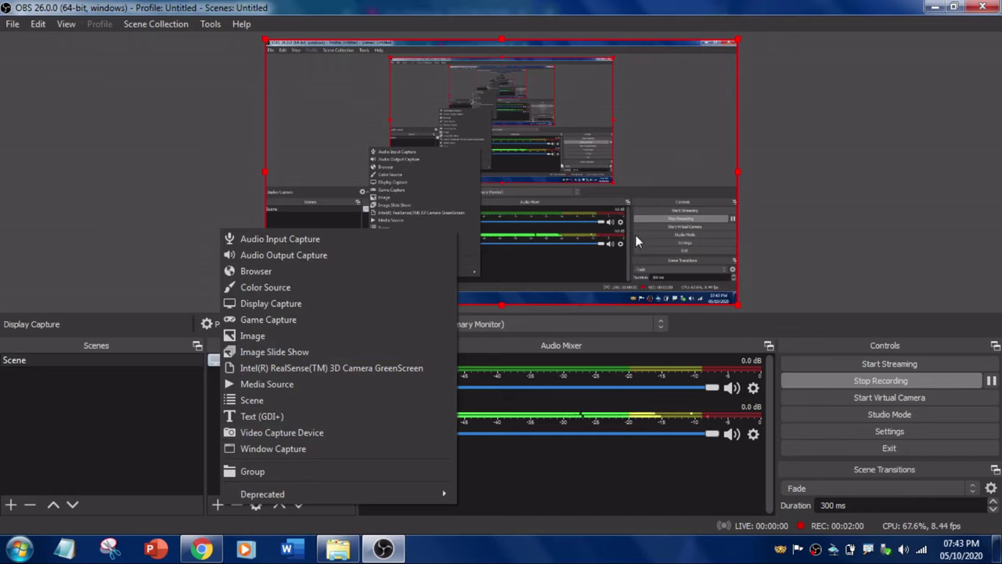
{"action": "left_click", "coordinate": [282, 450]}
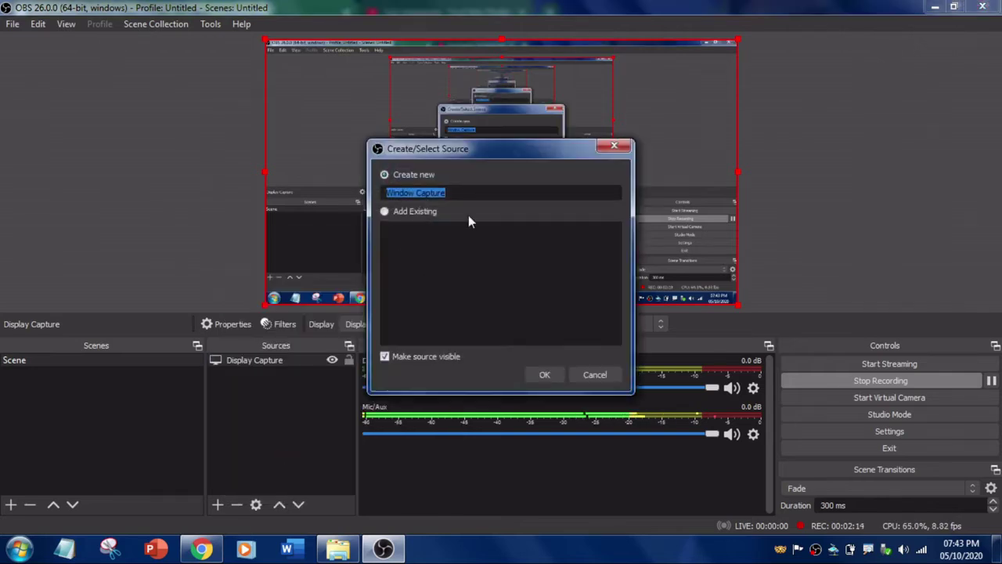
{"action": "left_click", "coordinate": [544, 375]}
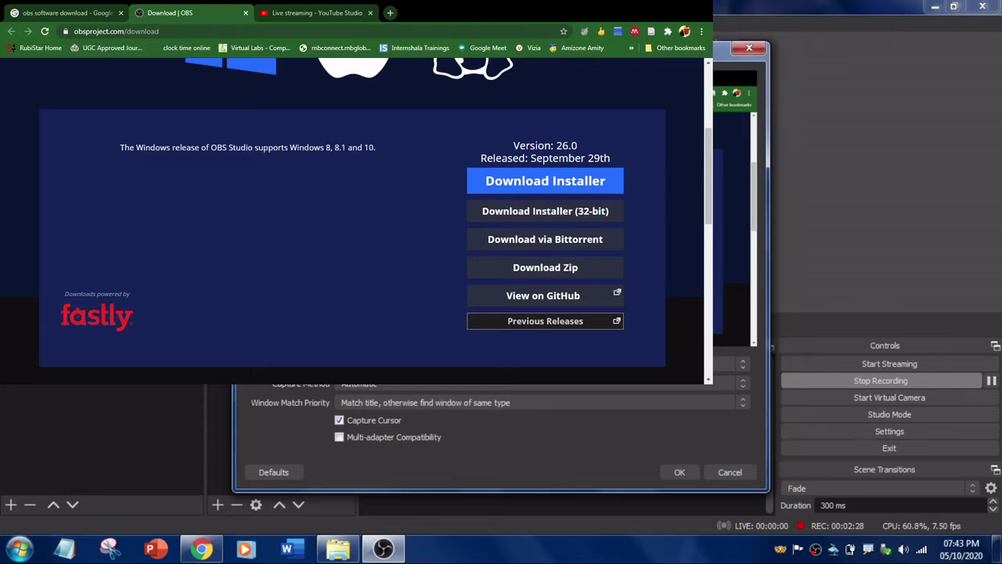
{"action": "left_click", "coordinate": [729, 473]}
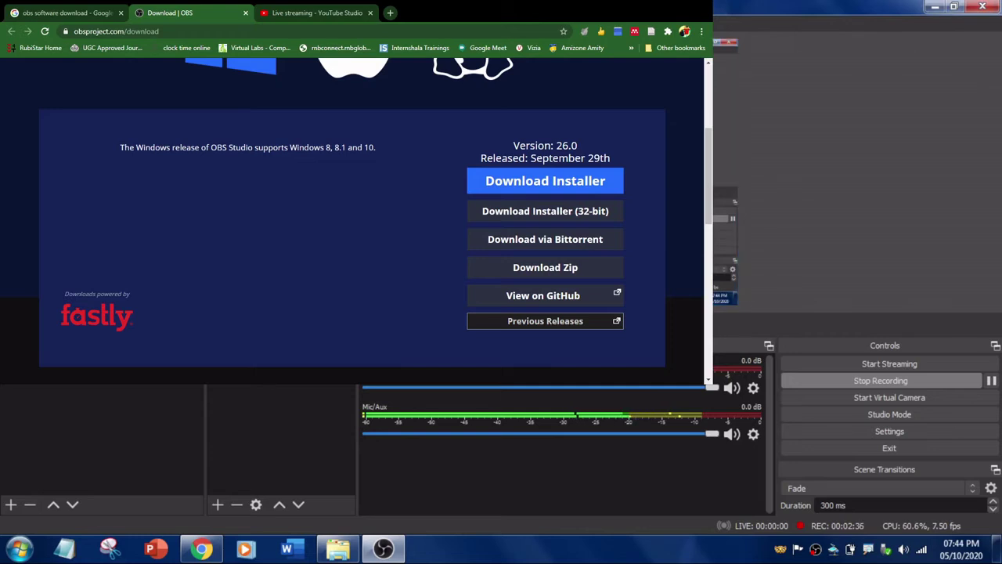
{"action": "key", "text": "alt+Tab"}
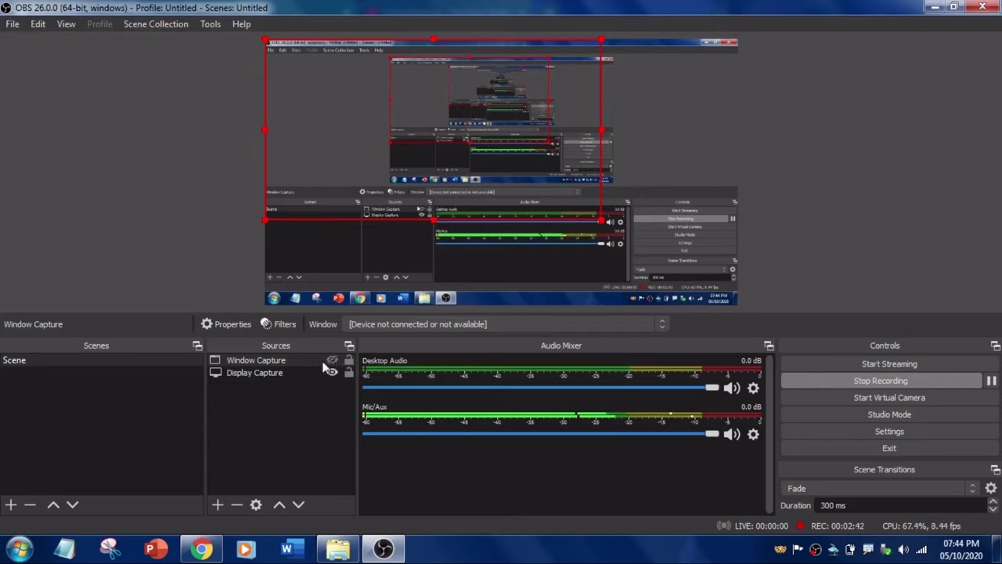
Remove the Window Capture source from the scene and confirm the removal
{"action": "left_click", "coordinate": [282, 359]}
{"action": "right_click", "coordinate": [282, 359]}
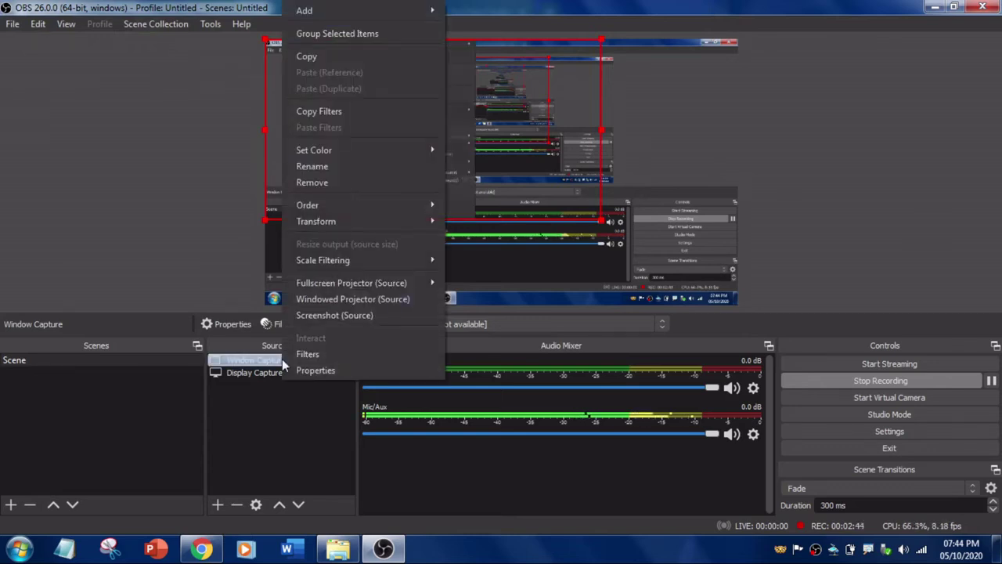
{"action": "left_click", "coordinate": [321, 182]}
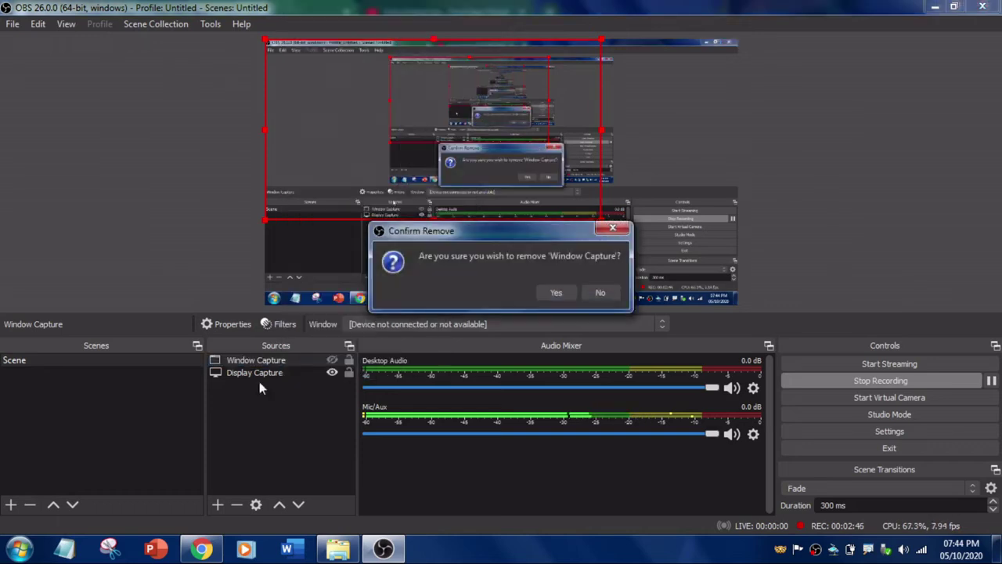
{"action": "left_click", "coordinate": [562, 293]}
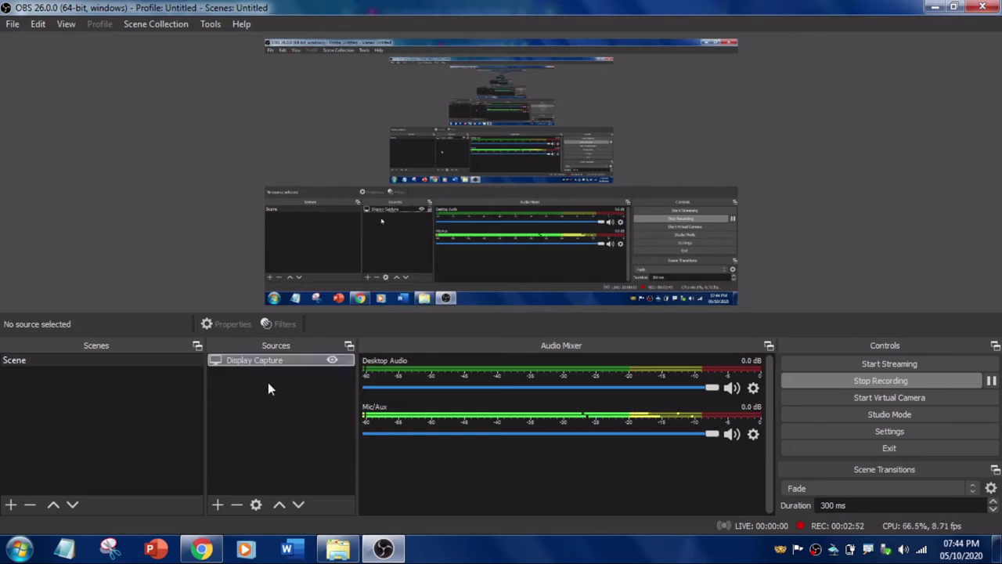
Select the Display Capture source, turn Studio Mode on, and switch it back off
{"action": "left_click", "coordinate": [256, 361]}
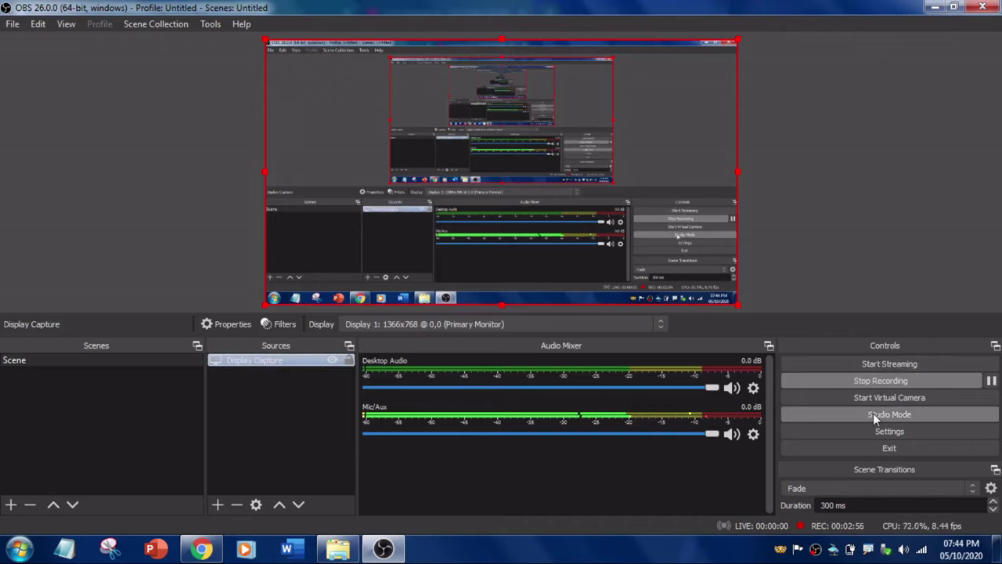
{"action": "left_click", "coordinate": [884, 371]}
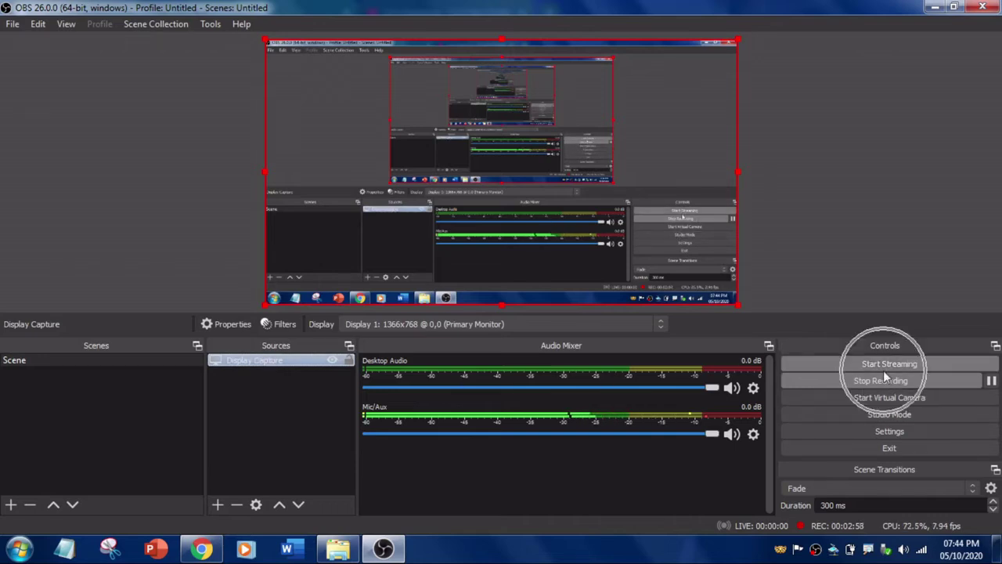
{"action": "left_click", "coordinate": [893, 414]}
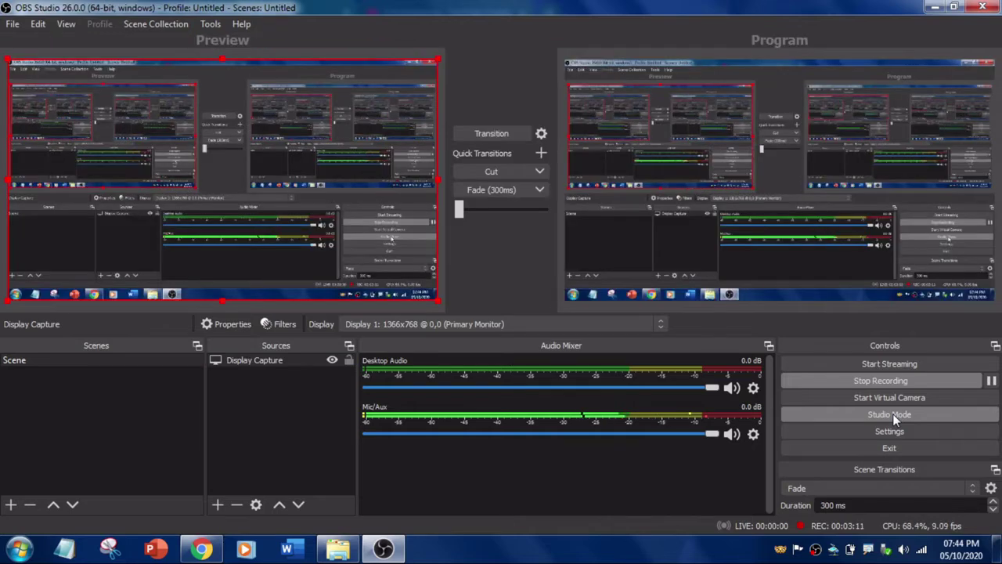
{"action": "left_click", "coordinate": [893, 413]}
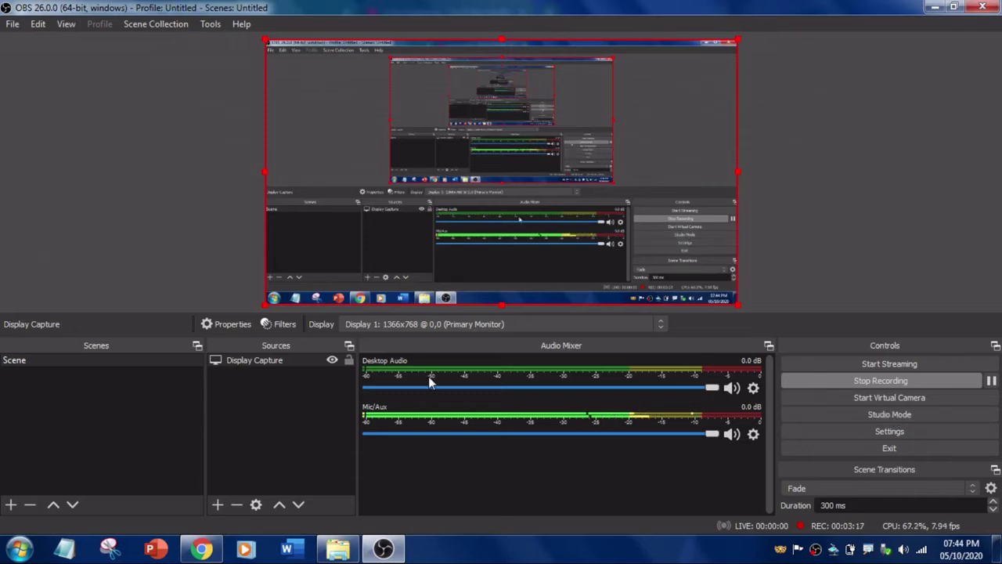
{"action": "left_click", "coordinate": [258, 362]}
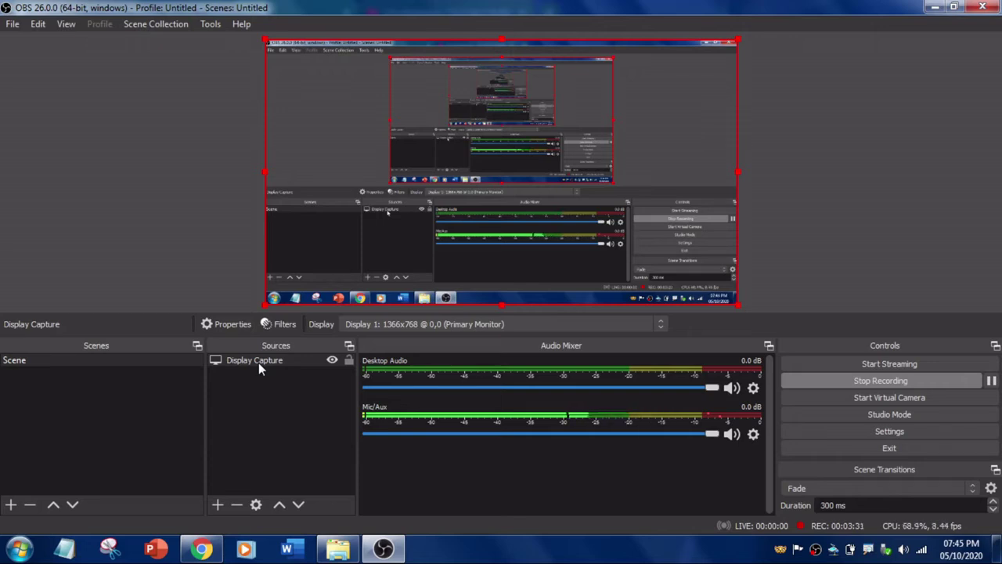
Open the OBS settings and examine the streaming and recording options under Output and the resolution options under Video
{"action": "left_click", "coordinate": [881, 431]}
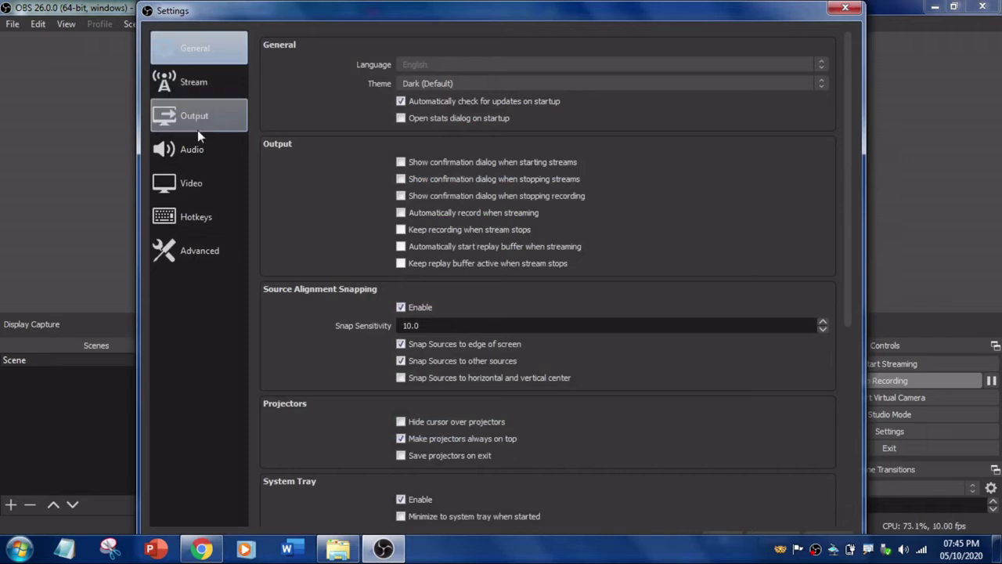
{"action": "left_click", "coordinate": [196, 121]}
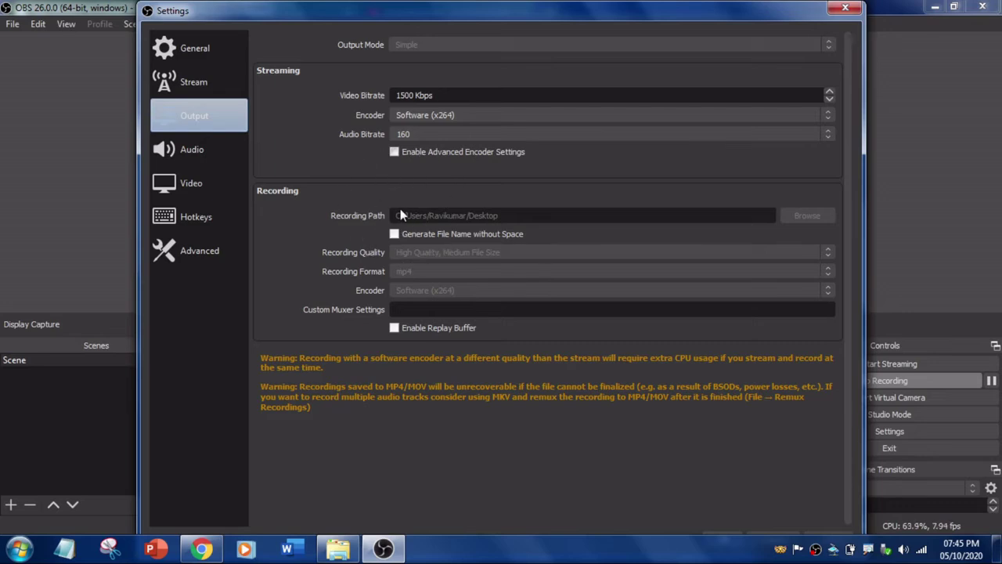
{"action": "left_click_drag", "start_coordinate": [639, 11], "coordinate": [556, 12]}
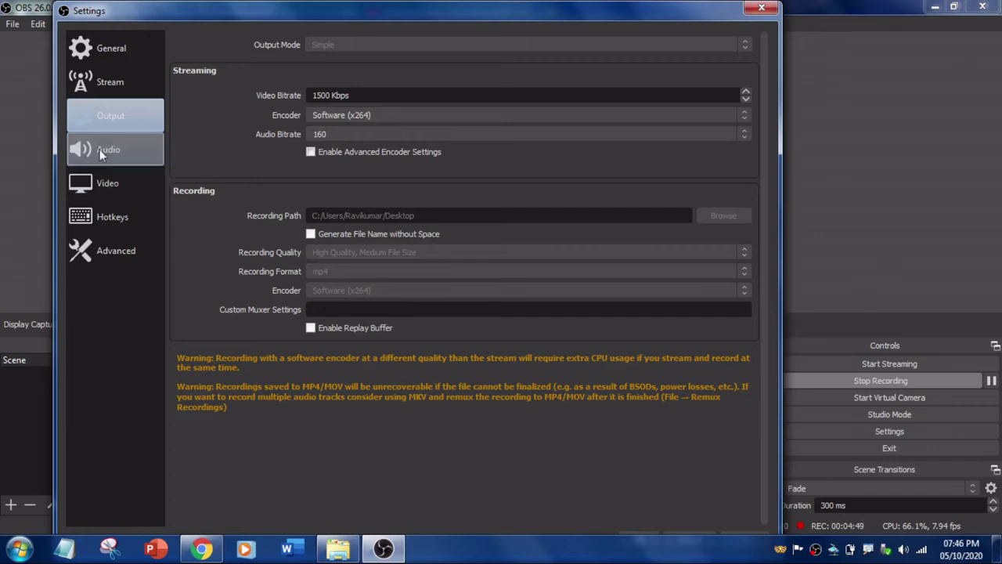
{"action": "left_click", "coordinate": [105, 188]}
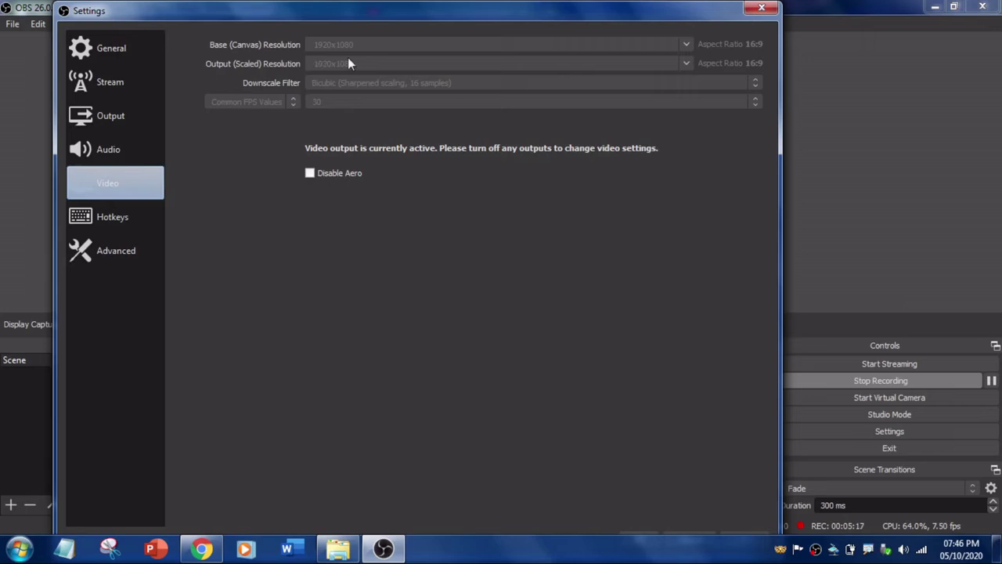
{"action": "left_click", "coordinate": [112, 115]}
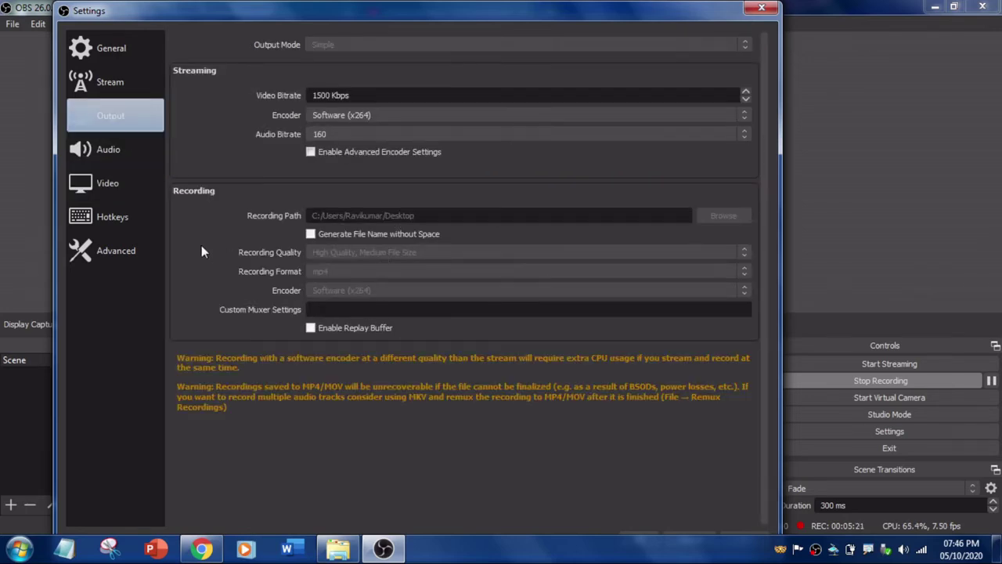
Examine the General settings and the list of assignable Hotkeys
{"action": "left_click", "coordinate": [97, 51]}
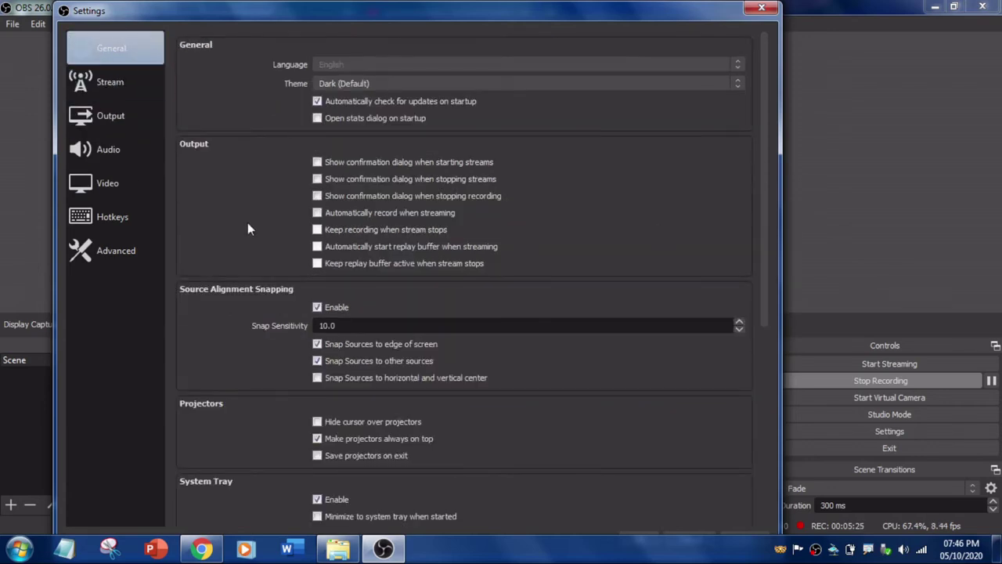
{"action": "scroll", "coordinate": [249, 228], "scroll_direction": "down", "scroll_amount": 2}
{"action": "scroll", "coordinate": [220, 429], "scroll_direction": "down", "scroll_amount": 3}
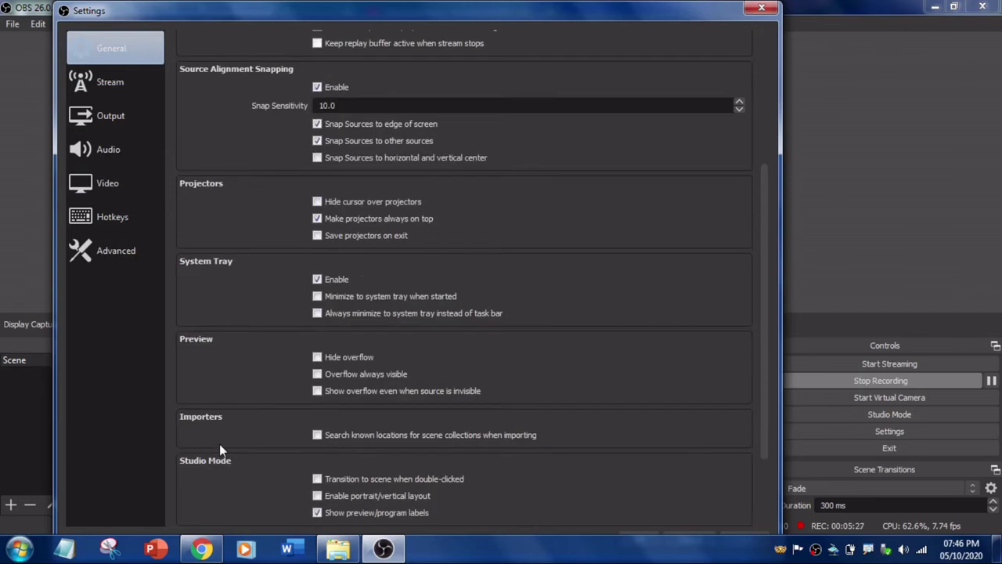
{"action": "scroll", "coordinate": [236, 305], "scroll_direction": "up", "scroll_amount": 3}
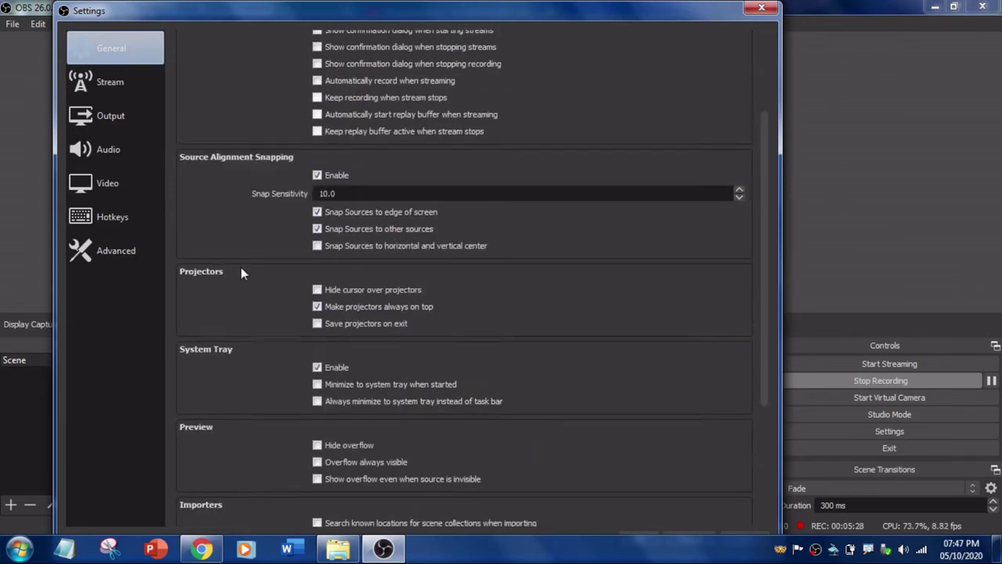
{"action": "left_click", "coordinate": [112, 217]}
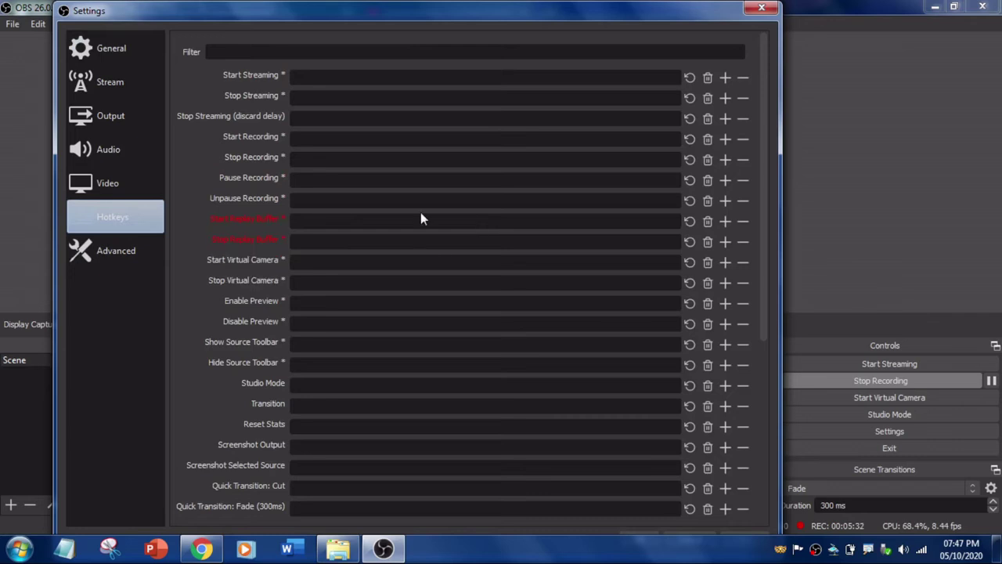
Close the OBS settings, minimize OBS to reveal the browser, and examine the streaming and recording commands of its system tray icon
{"action": "left_click", "coordinate": [759, 9]}
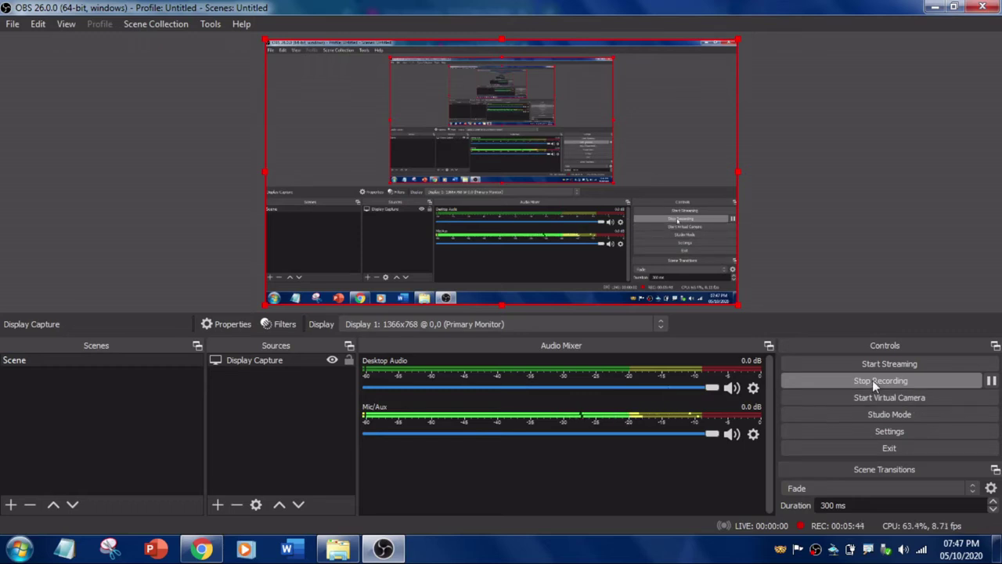
{"action": "left_click", "coordinate": [934, 7]}
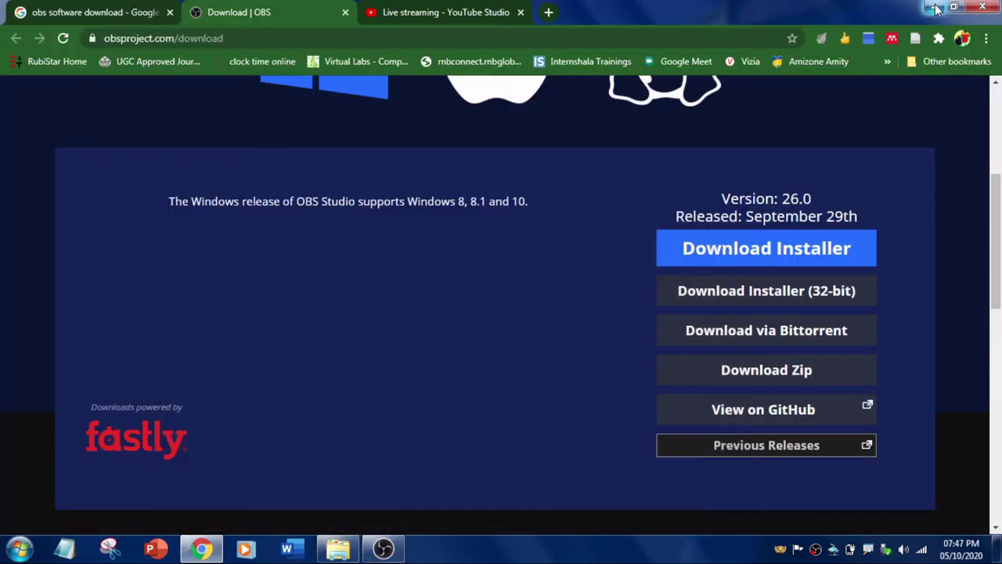
{"action": "right_click", "coordinate": [816, 549]}
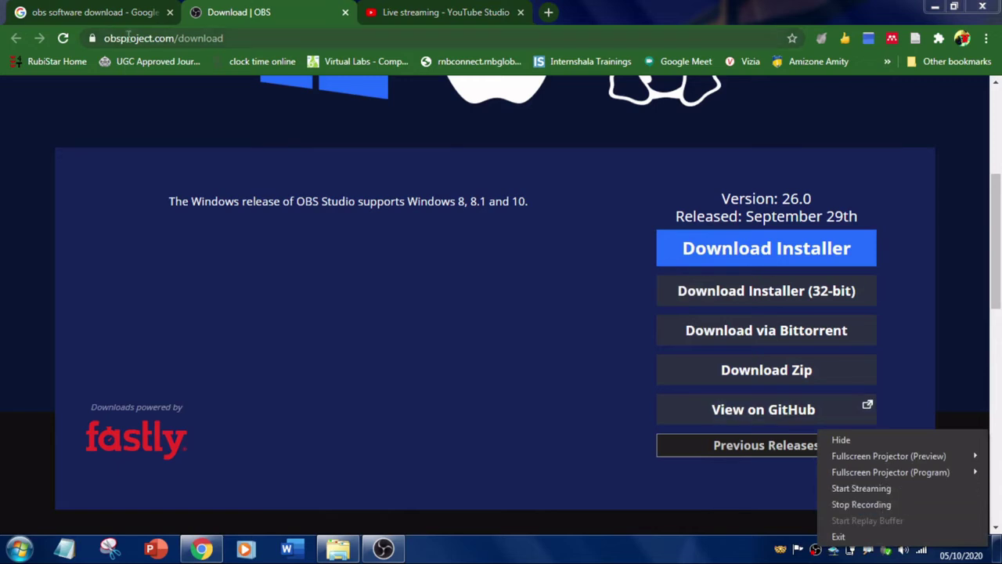
{"action": "left_click", "coordinate": [94, 10]}
{"action": "left_click", "coordinate": [213, 12]}
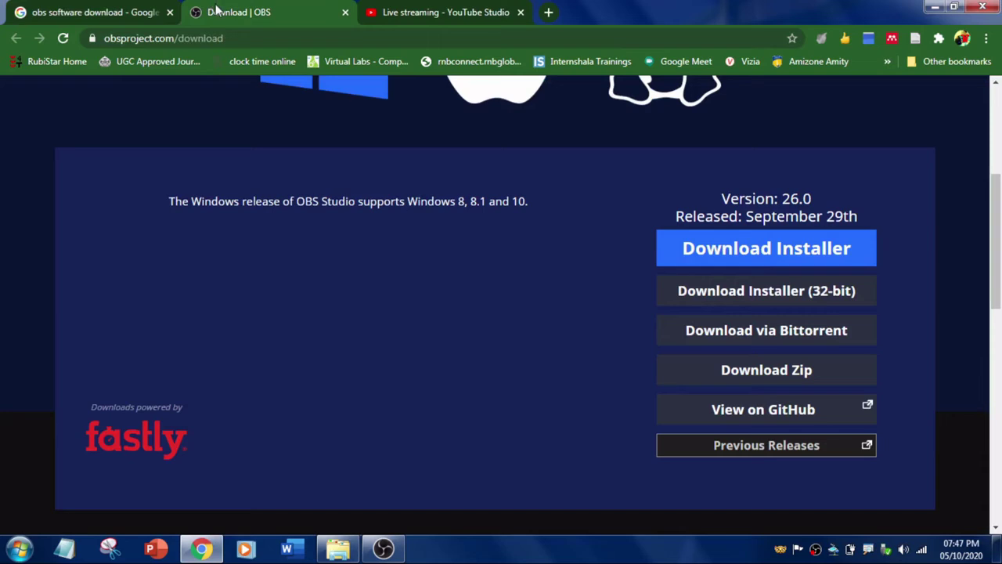
Launch PowerPoint 2016 and open the recent presentation "10 Cool Tips & Tricks Google Colab - Copy"
{"action": "right_click", "coordinate": [154, 550]}
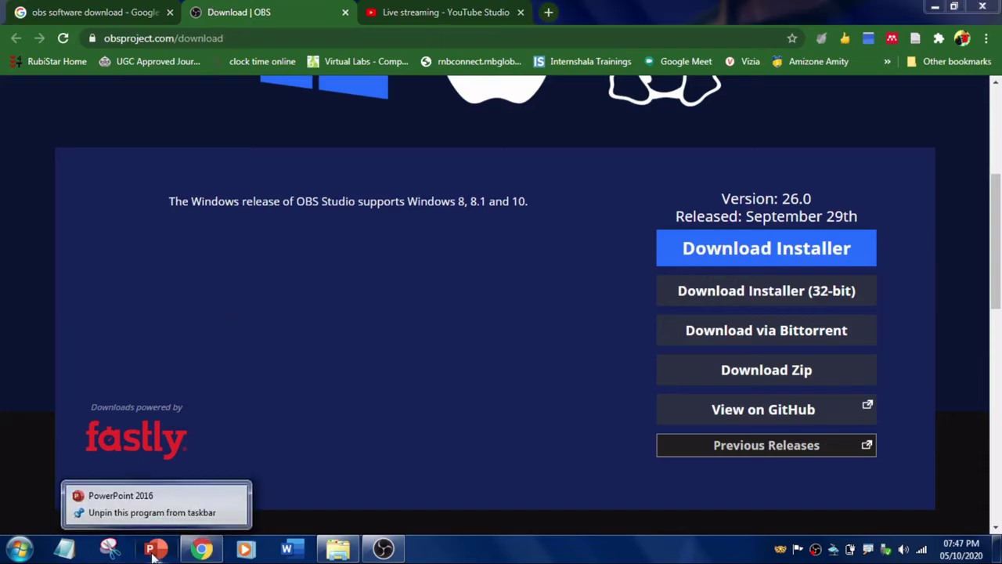
{"action": "left_click", "coordinate": [164, 492]}
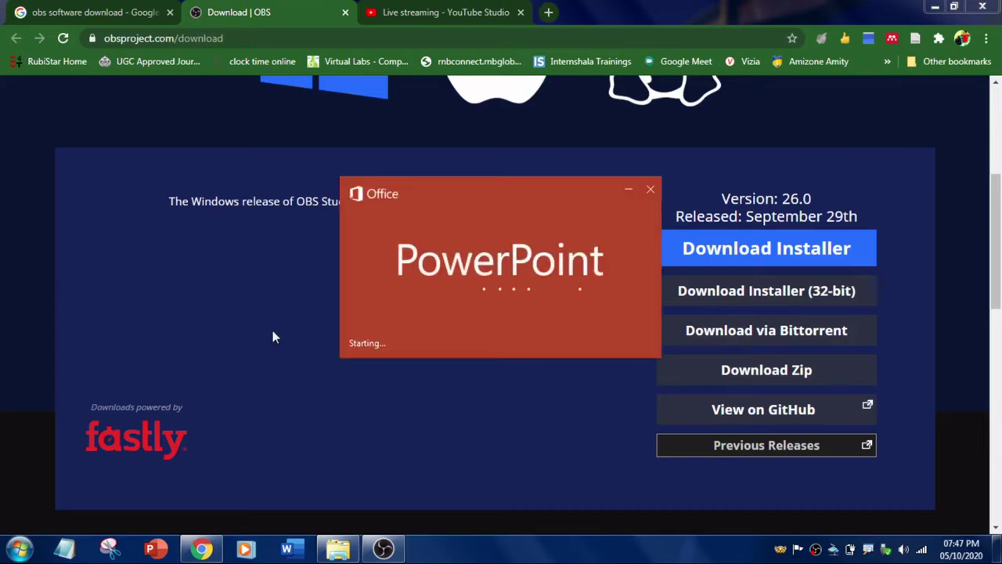
{"action": "right_click", "coordinate": [817, 550]}
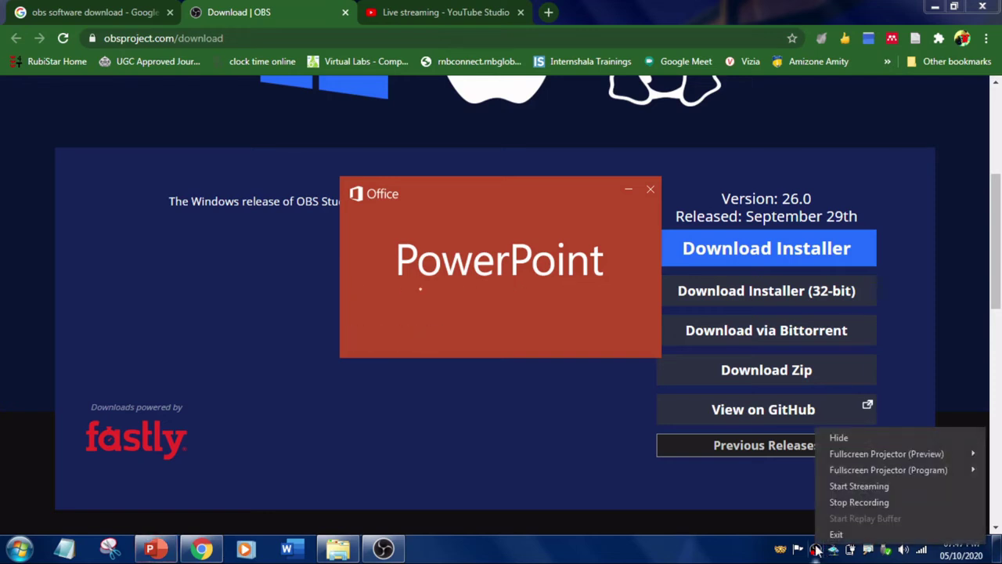
{"action": "left_click", "coordinate": [668, 557]}
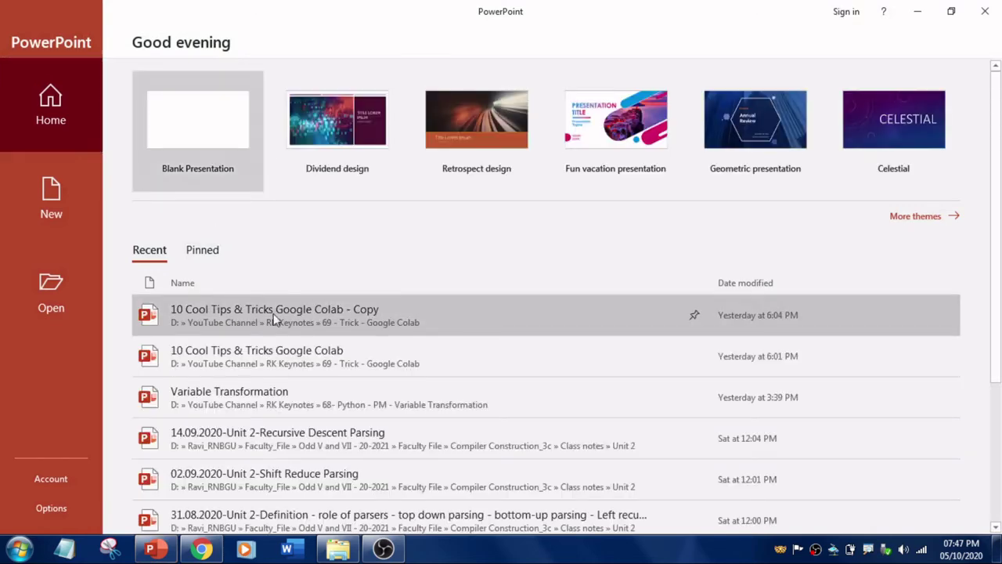
{"action": "left_click", "coordinate": [276, 318]}
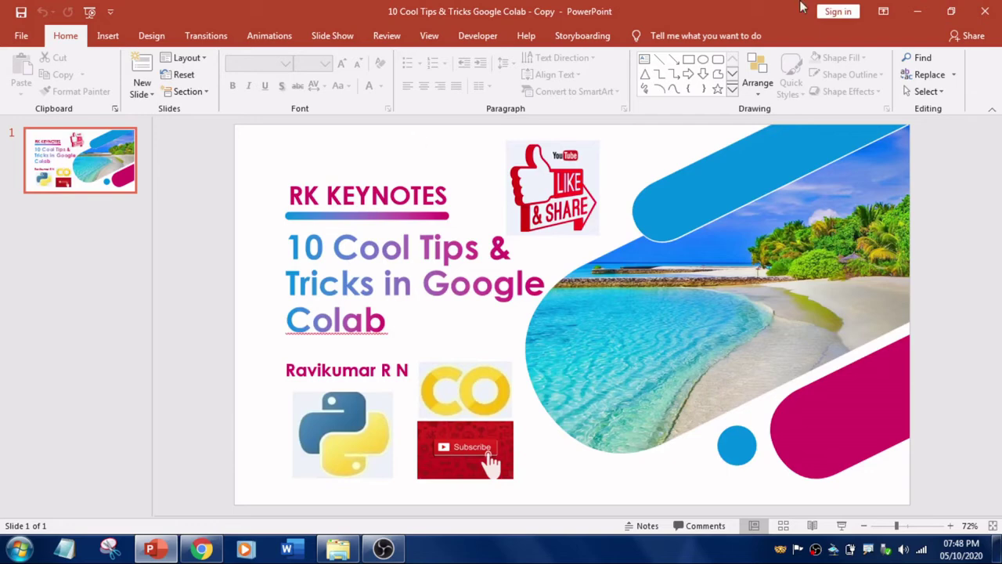
Minimize PowerPoint, switch to OBS, and add a new visible source named Video Capture Device to the scene
{"action": "left_click", "coordinate": [919, 13]}
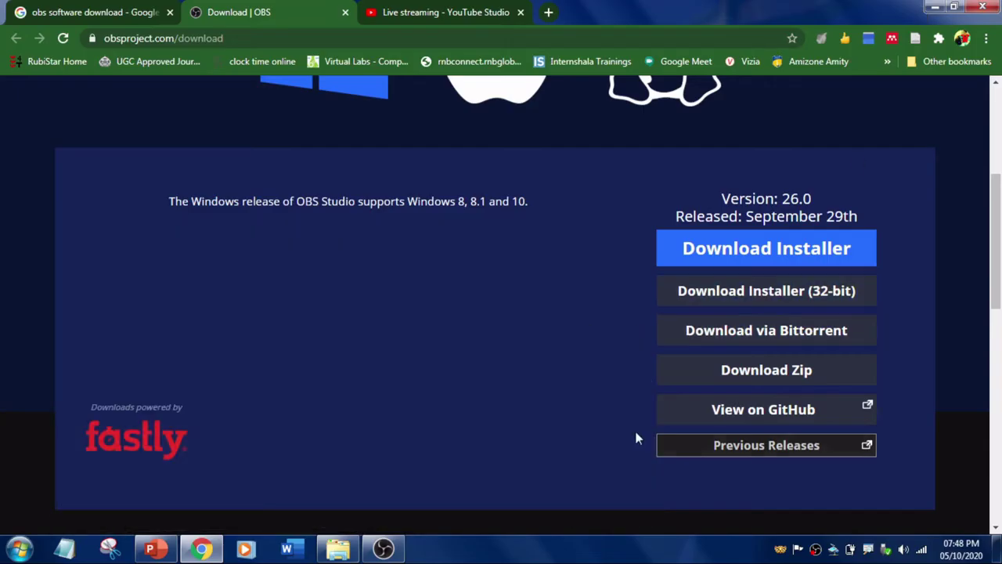
{"action": "left_click", "coordinate": [385, 551]}
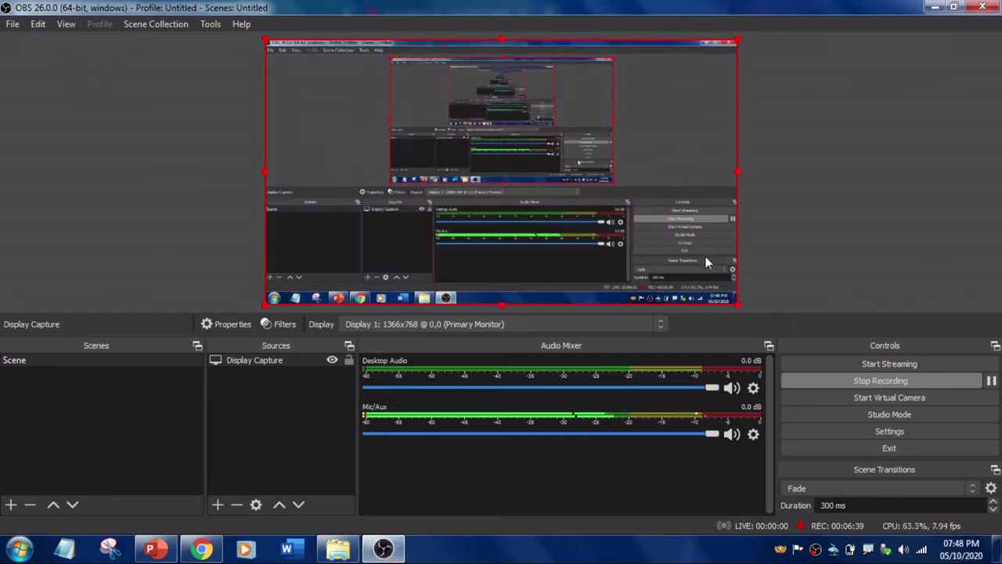
{"action": "left_click", "coordinate": [218, 504]}
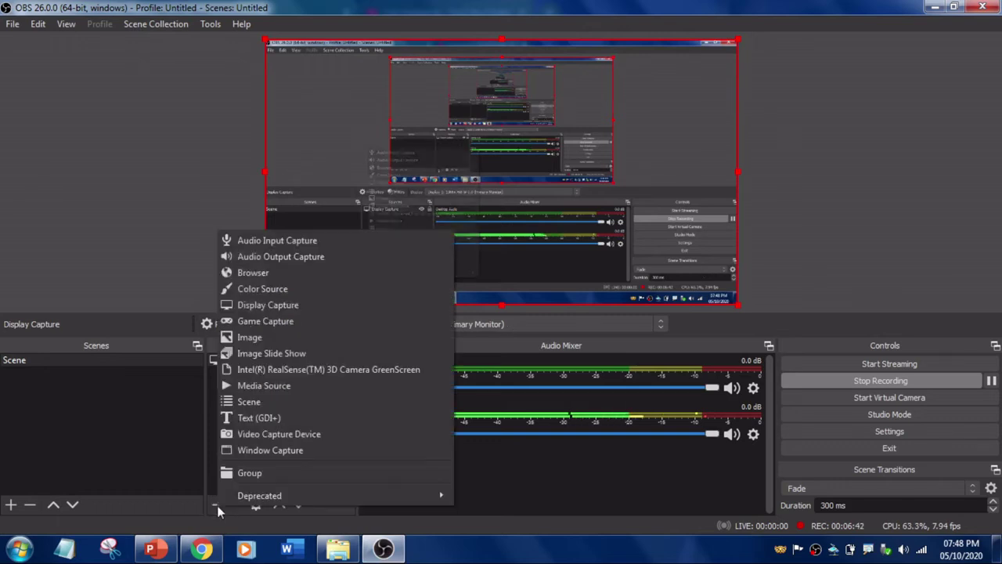
{"action": "left_click", "coordinate": [320, 436]}
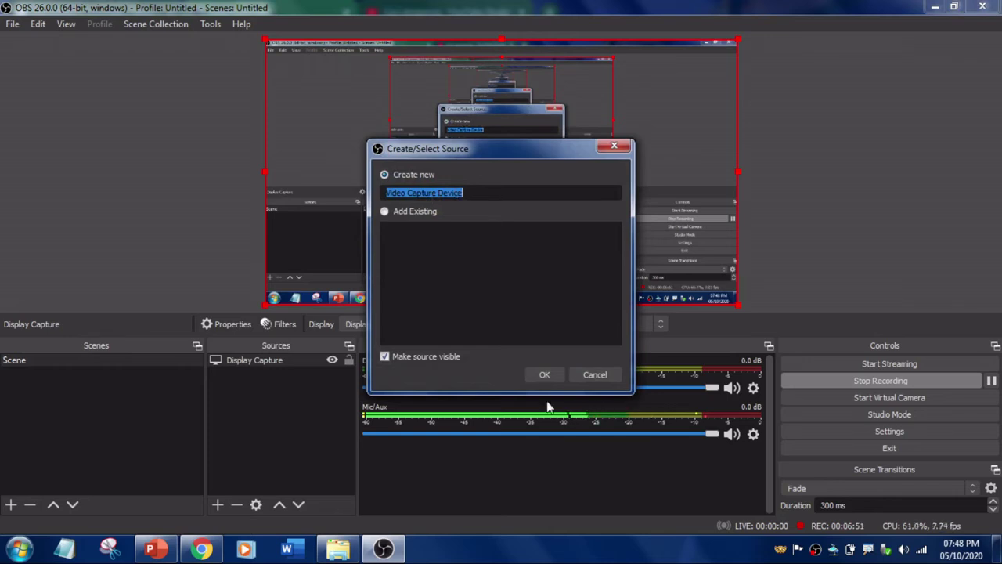
{"action": "left_click", "coordinate": [547, 374]}
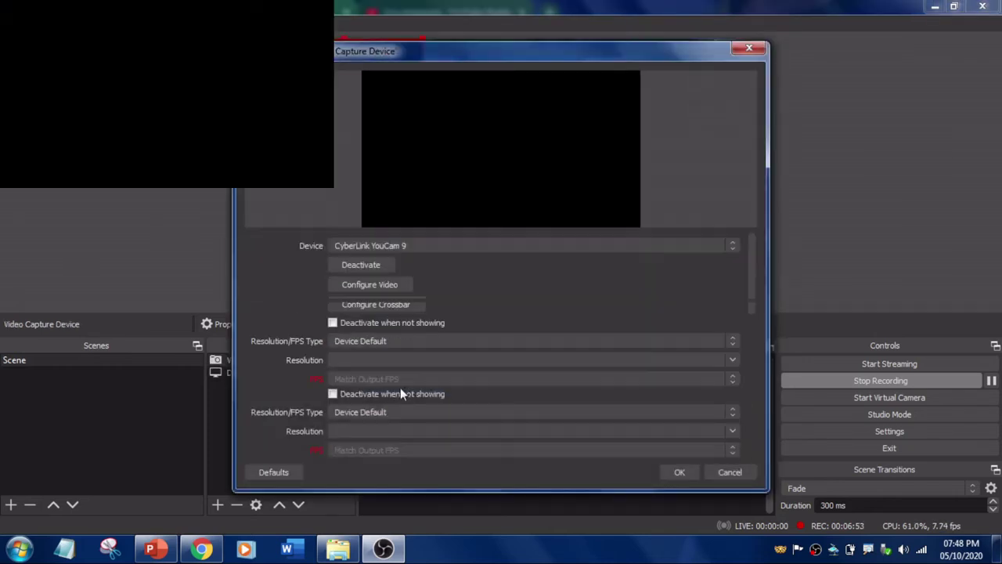
Set the capture device to Integrated Webcam and examine its video configuration options
{"action": "left_click", "coordinate": [402, 245]}
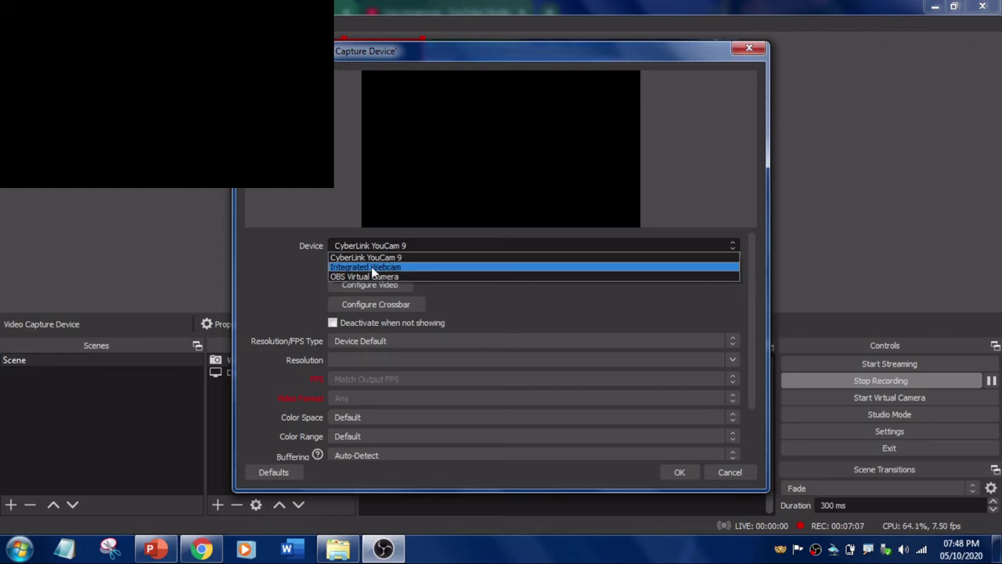
{"action": "left_click", "coordinate": [378, 268]}
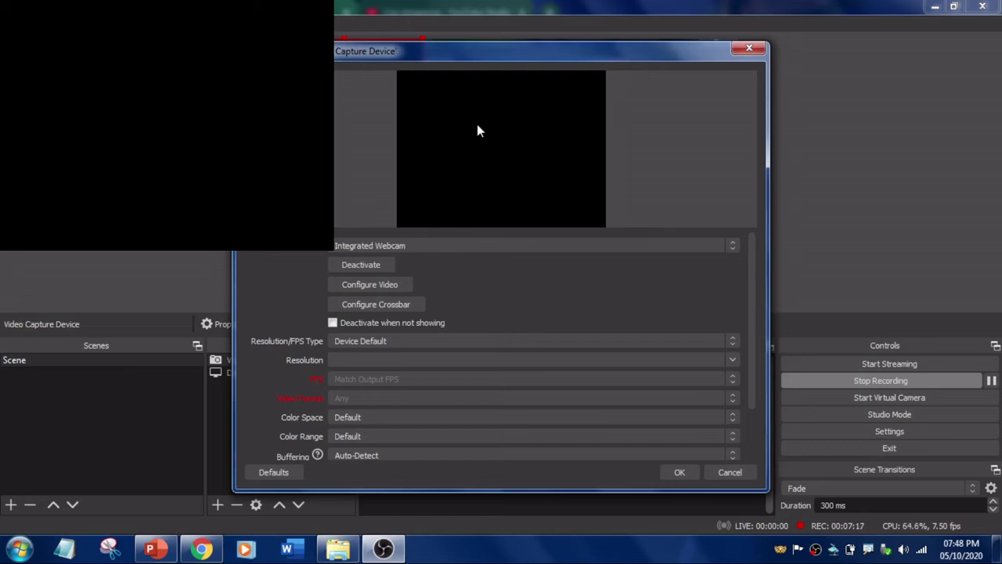
{"action": "left_click", "coordinate": [375, 284]}
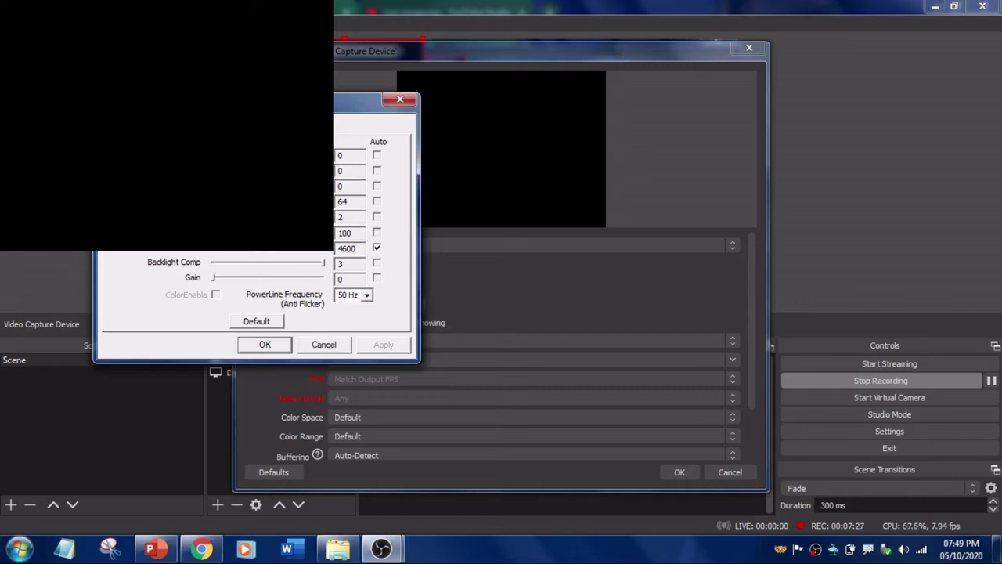
{"action": "left_click_drag", "start_coordinate": [361, 100], "coordinate": [280, 94]}
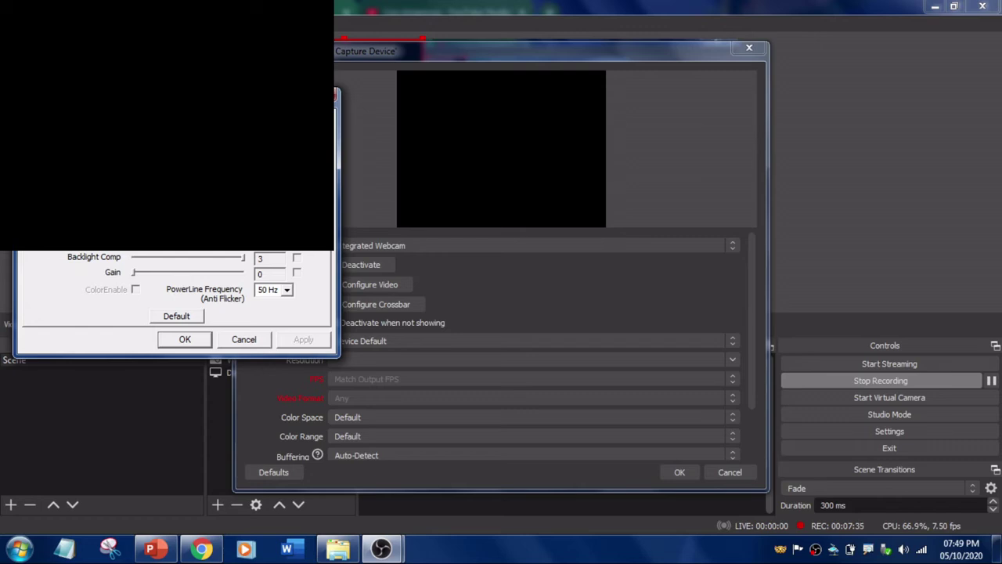
{"action": "left_click", "coordinate": [122, 118]}
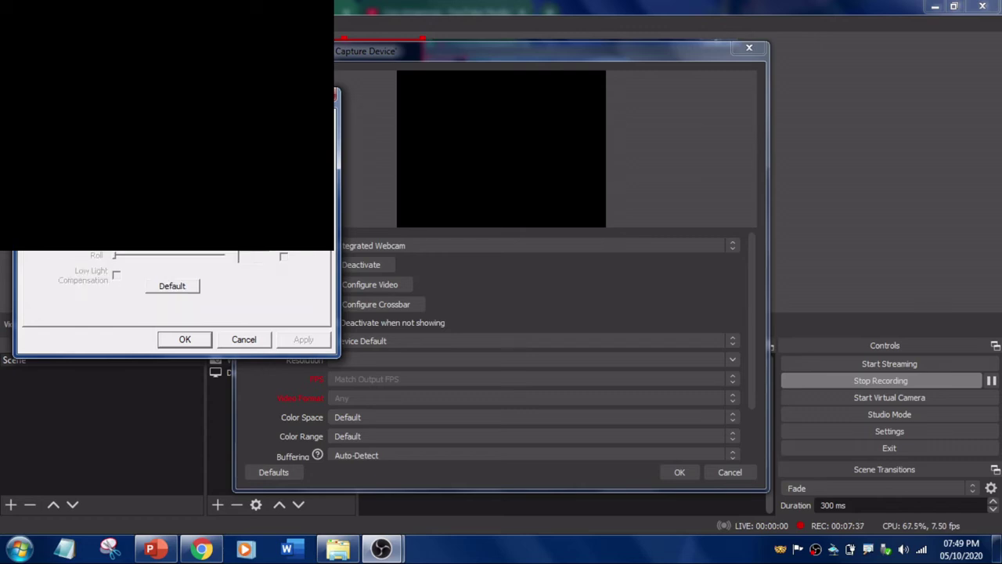
{"action": "left_click", "coordinate": [55, 118]}
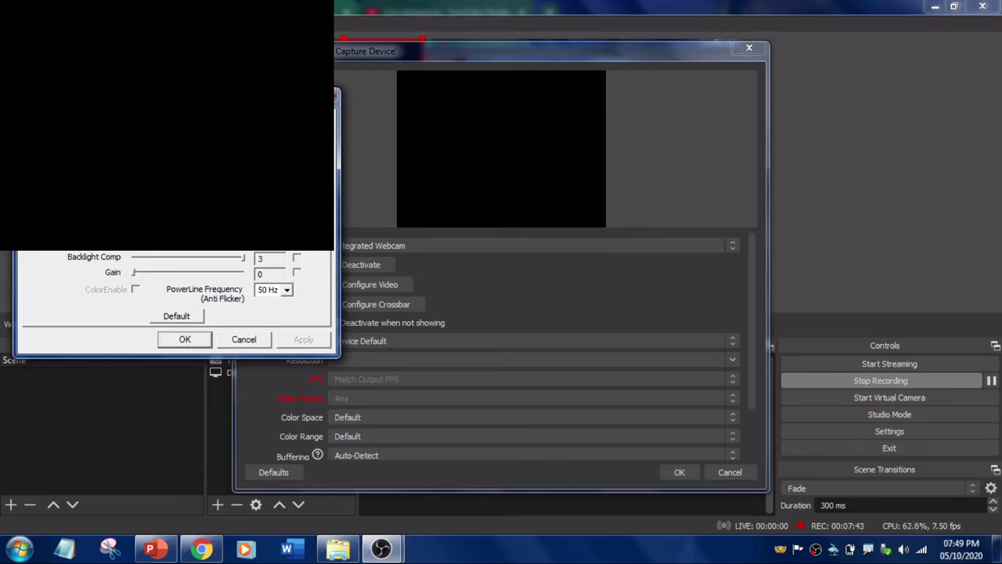
{"action": "left_click", "coordinate": [184, 339]}
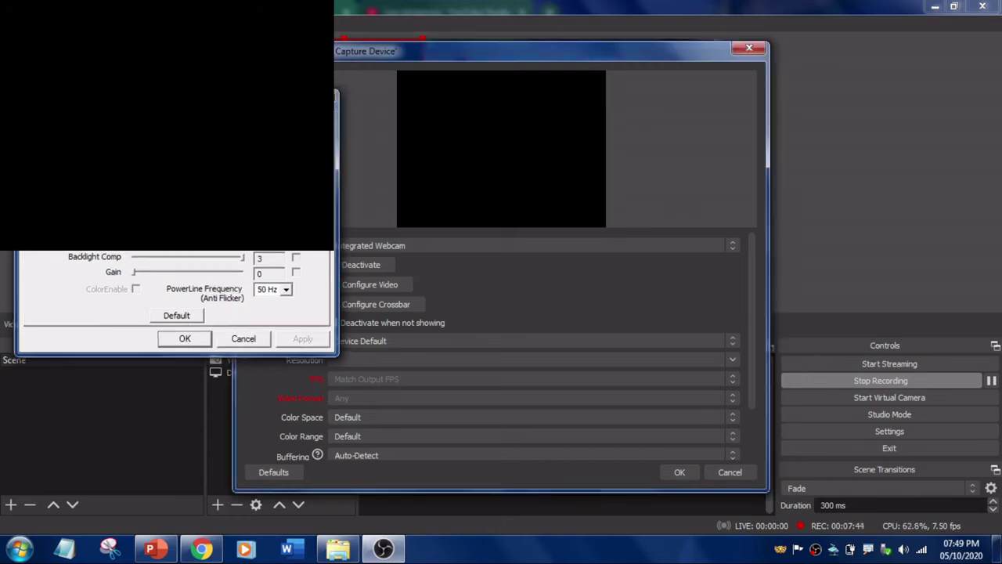
Set Resolution/FPS Type to Custom, check the available resolutions, and restore the source's default properties
{"action": "left_click", "coordinate": [362, 341]}
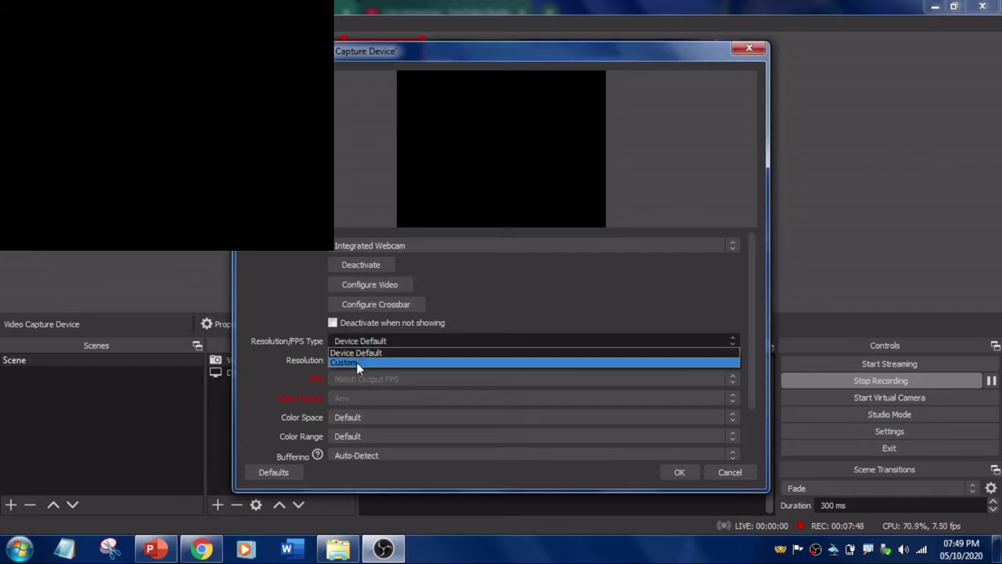
{"action": "left_click", "coordinate": [356, 361]}
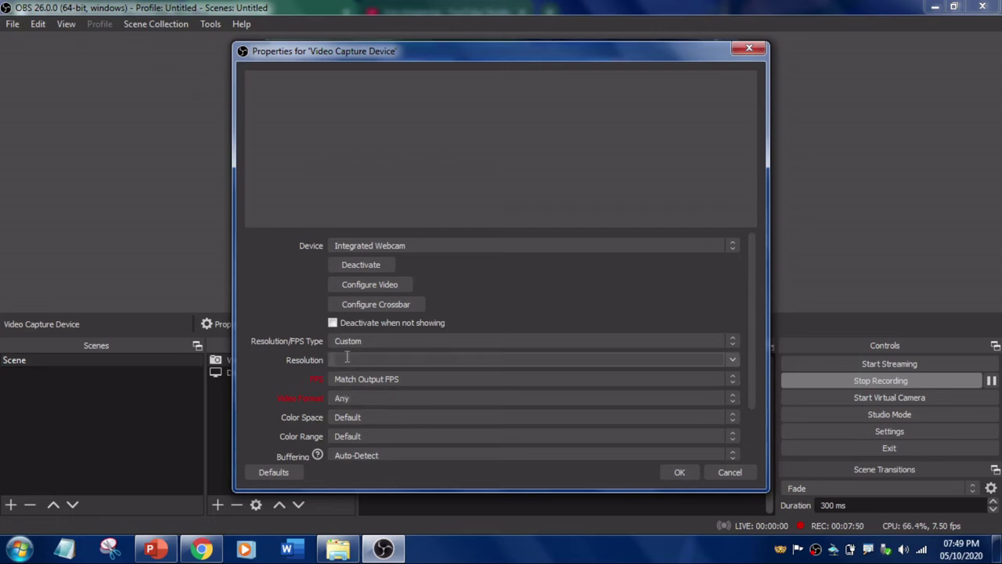
{"action": "left_click", "coordinate": [732, 359]}
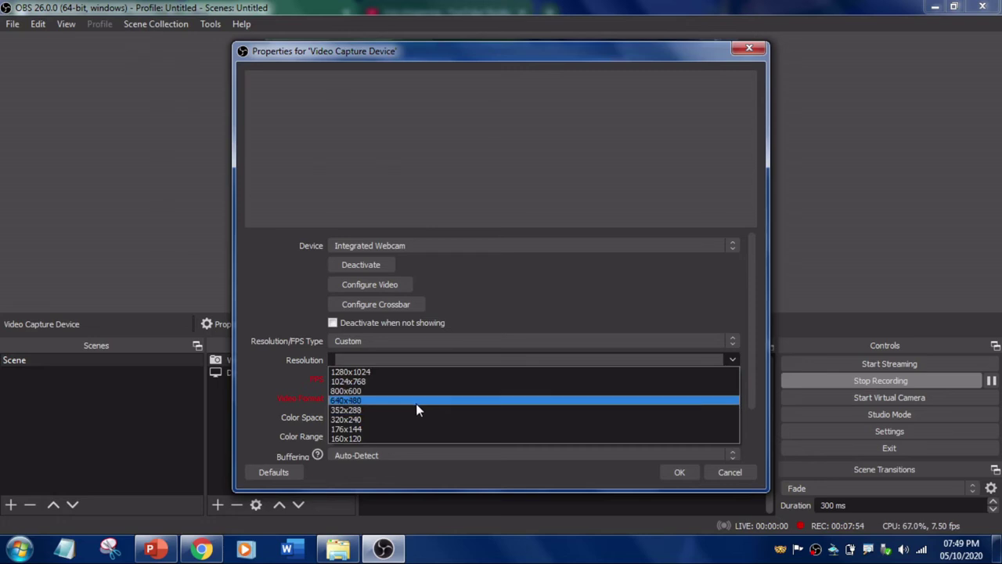
{"action": "left_click", "coordinate": [289, 364]}
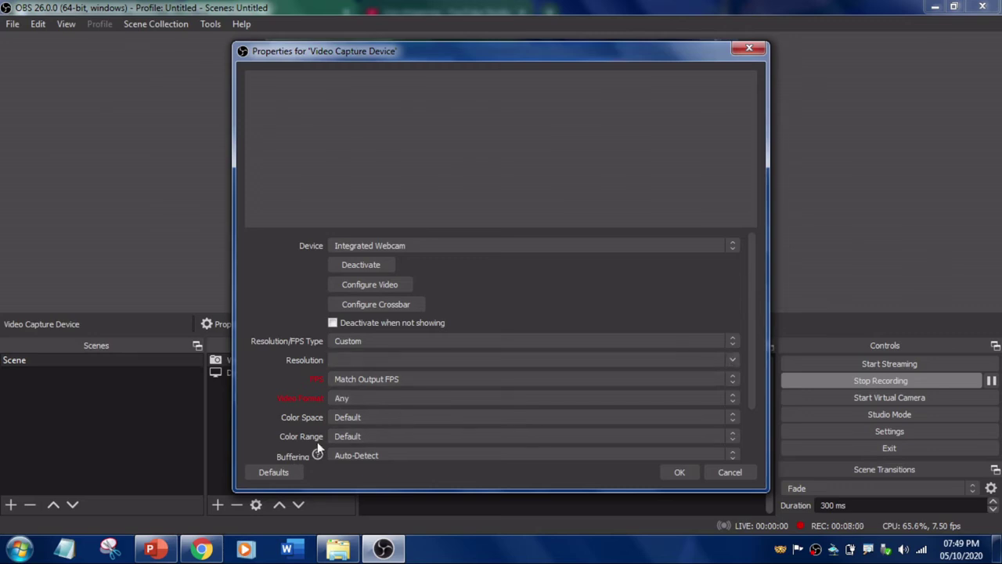
{"action": "left_click", "coordinate": [274, 474]}
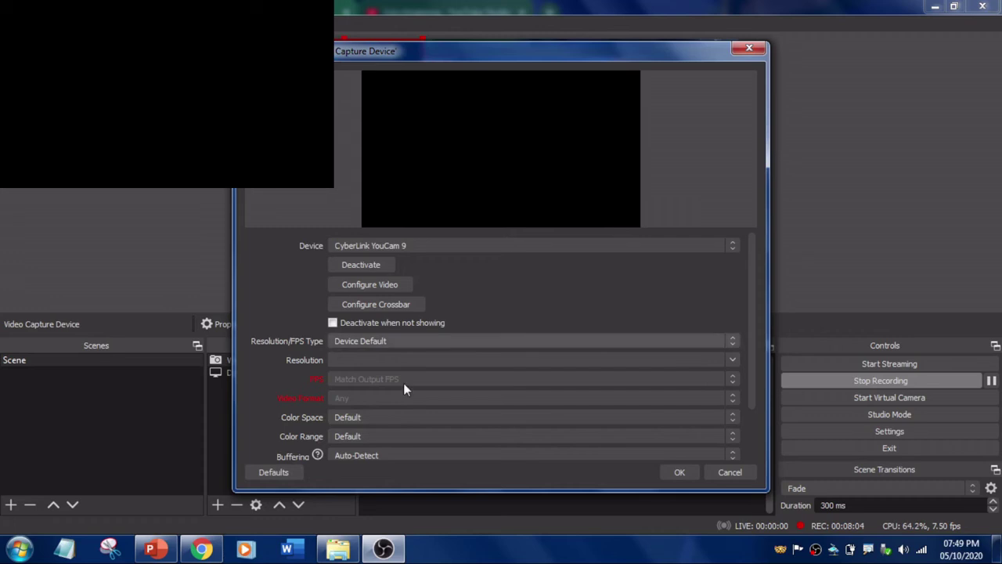
Accept the Video Capture Device properties and move its overlay to the lower-right corner of the canvas
{"action": "left_click", "coordinate": [678, 473]}
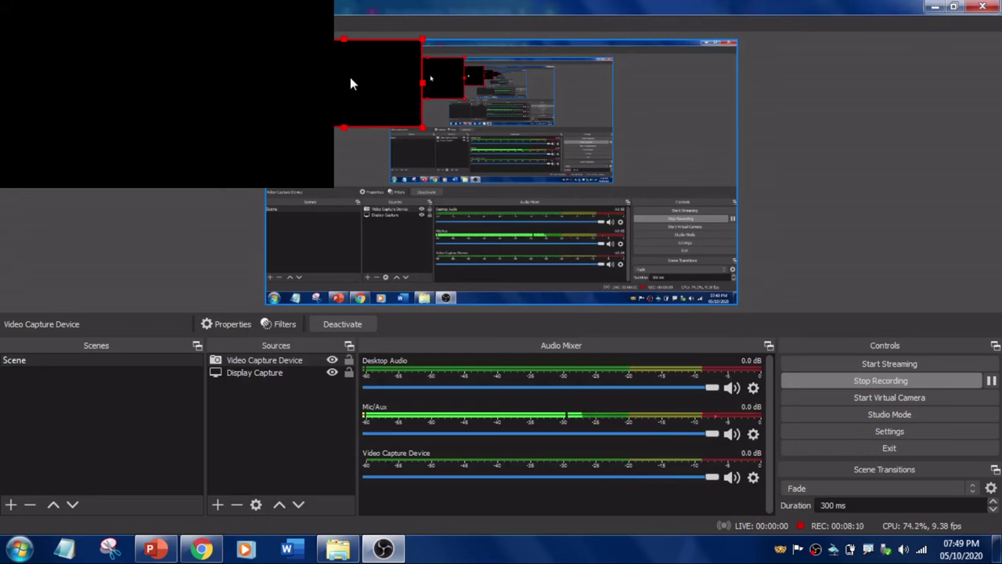
{"action": "left_click_drag", "start_coordinate": [338, 70], "coordinate": [646, 252]}
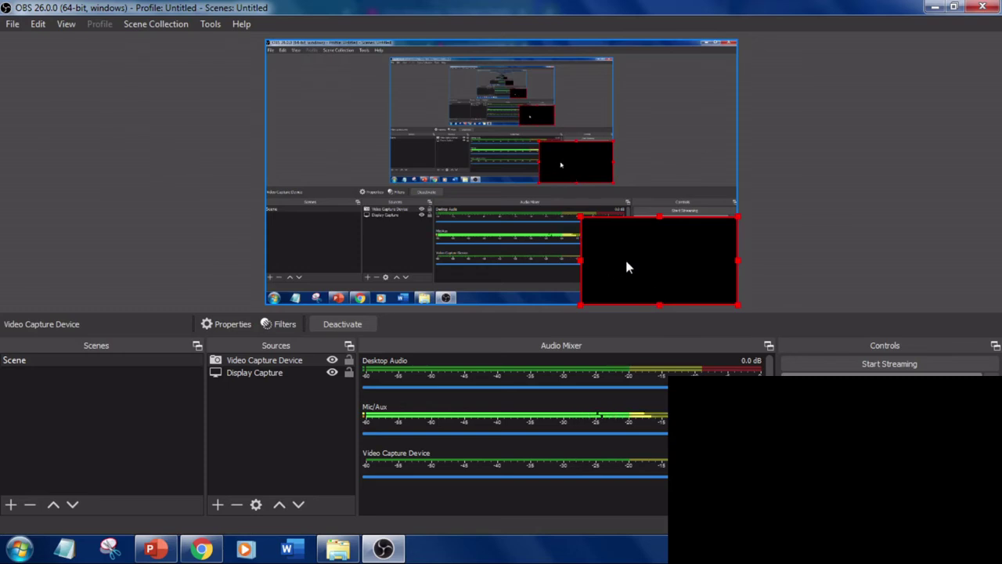
Check how the camera overlay sits over the PowerPoint presentation and return to OBS
{"action": "left_click", "coordinate": [148, 552]}
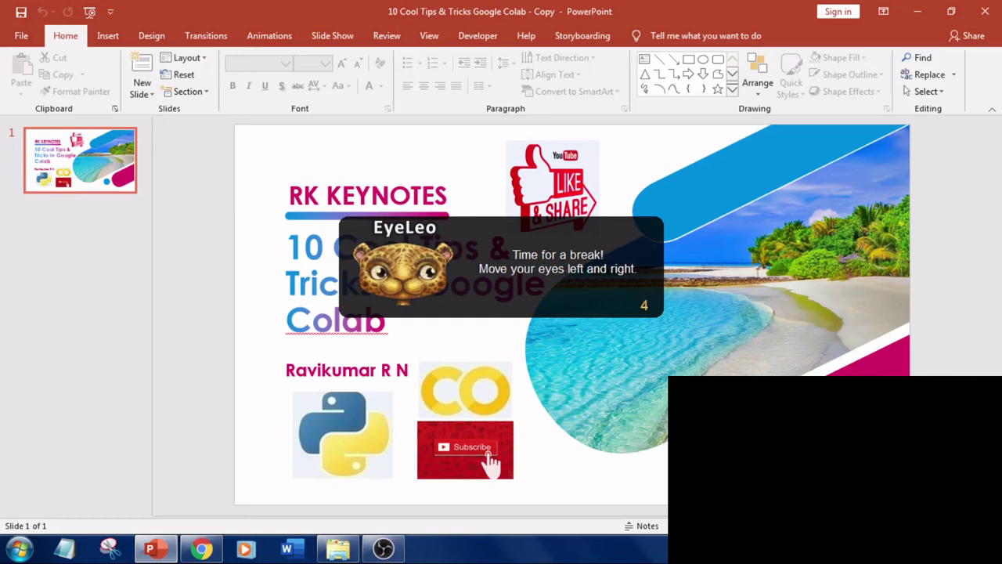
{"action": "left_click", "coordinate": [917, 11]}
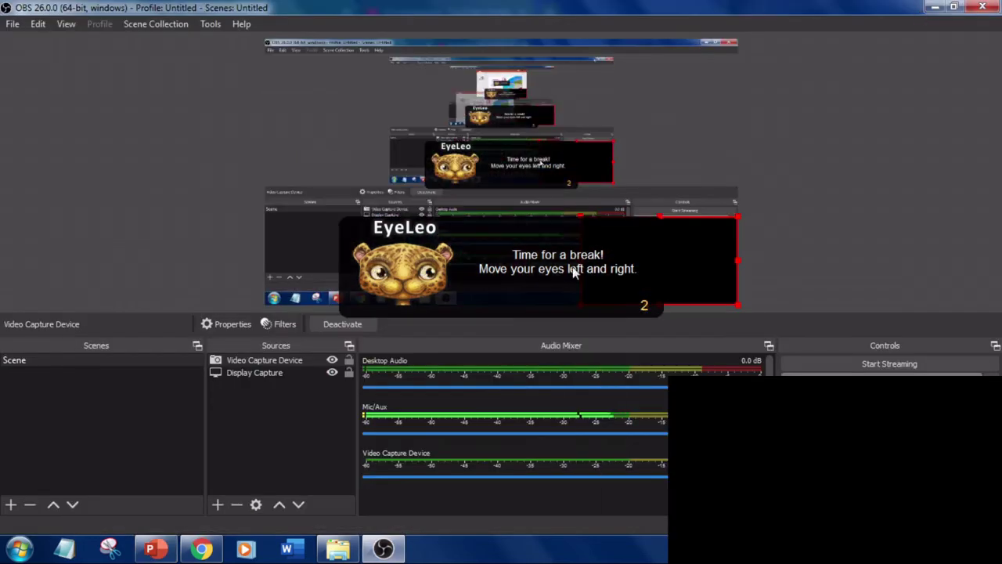
{"action": "mouse_move", "coordinate": [701, 259]}
{"action": "left_mouse_down"}
{"action": "mouse_move", "coordinate": [564, 230]}
{"action": "mouse_move", "coordinate": [384, 149]}
{"action": "mouse_move", "coordinate": [371, 98]}
{"action": "mouse_move", "coordinate": [386, 75]}
{"action": "mouse_move", "coordinate": [396, 167]}
{"action": "mouse_move", "coordinate": [386, 255]}
{"action": "mouse_move", "coordinate": [696, 255]}
{"action": "left_mouse_up"}
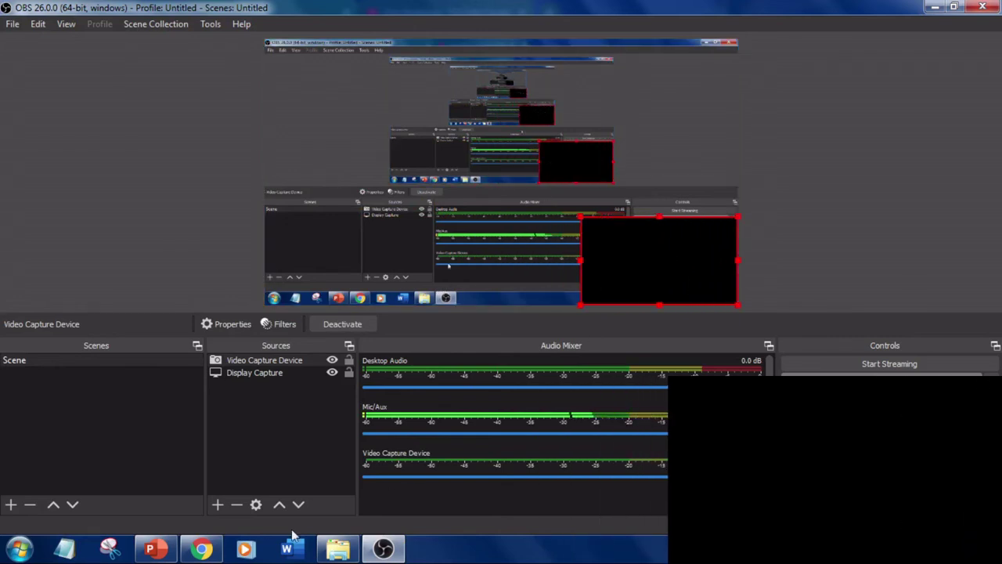
{"action": "left_click", "coordinate": [152, 548]}
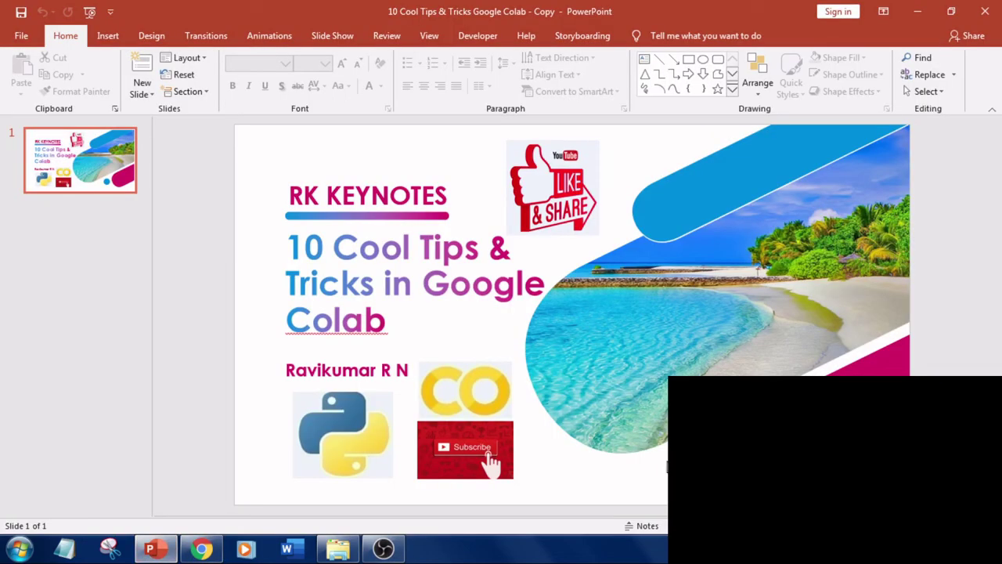
{"action": "key", "text": "alt+Tab"}
Move the camera overlay to the top of the source order
{"action": "right_click", "coordinate": [649, 245]}
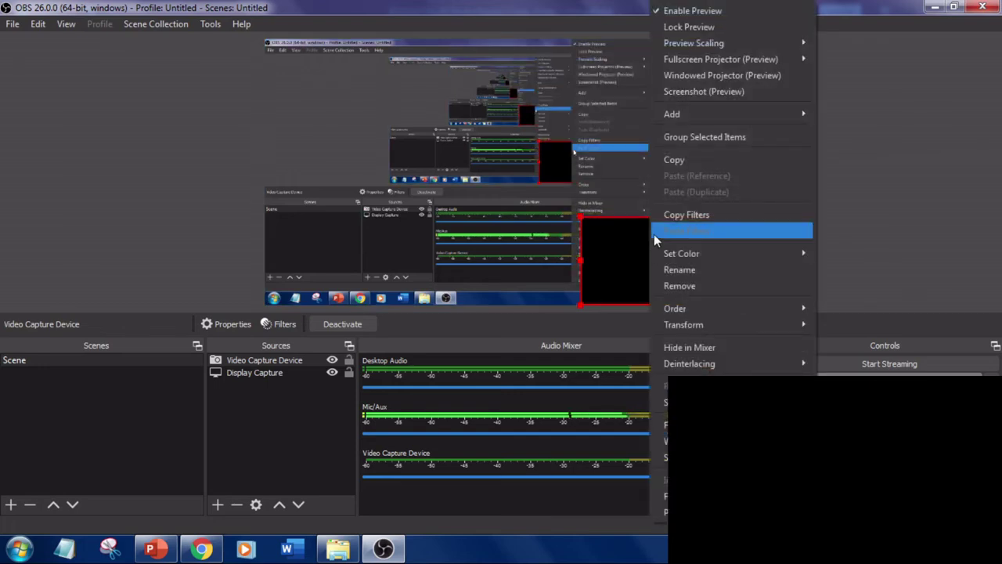
{"action": "key", "text": "Down"}
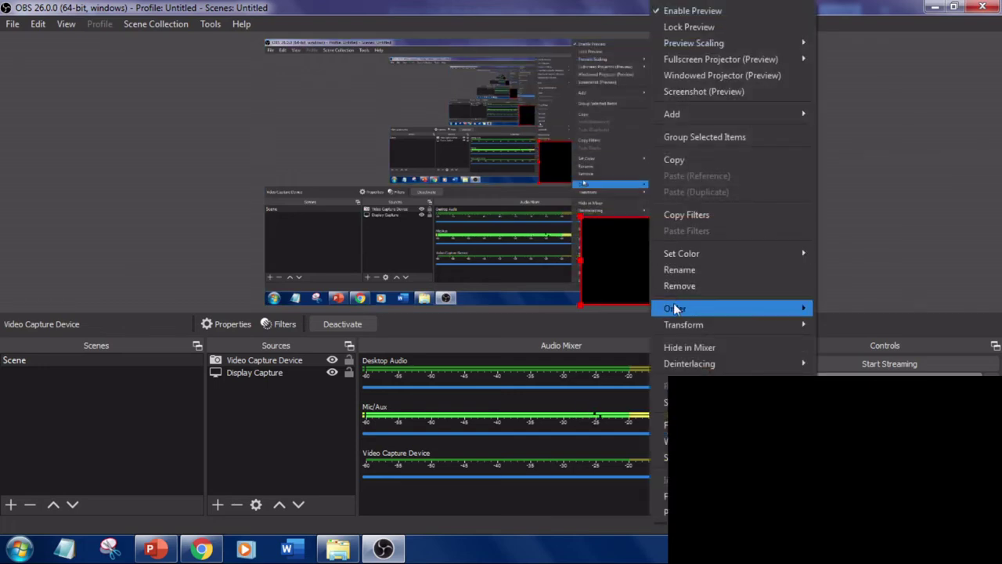
{"action": "mouse_move", "coordinate": [674, 306]}
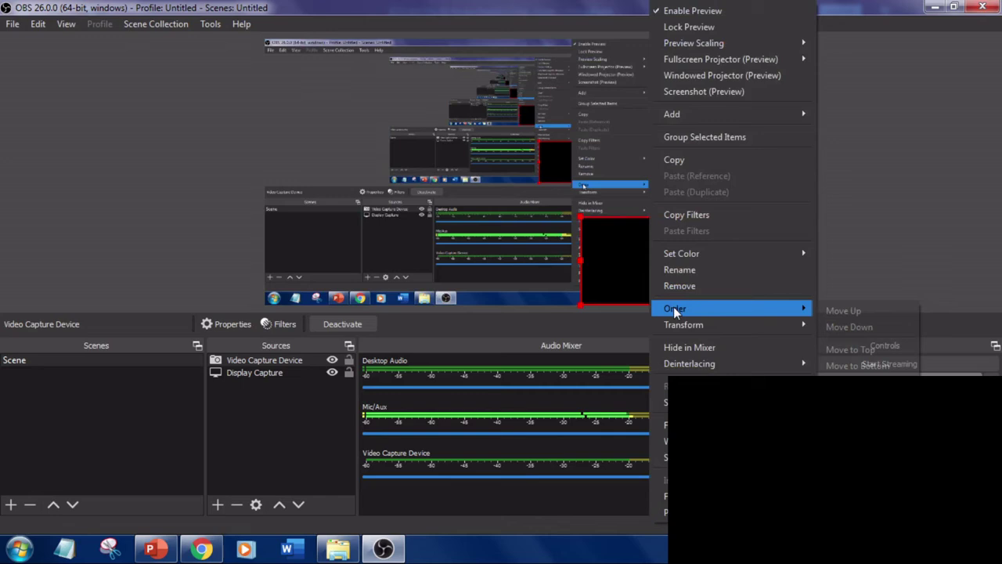
{"action": "left_click", "coordinate": [871, 350]}
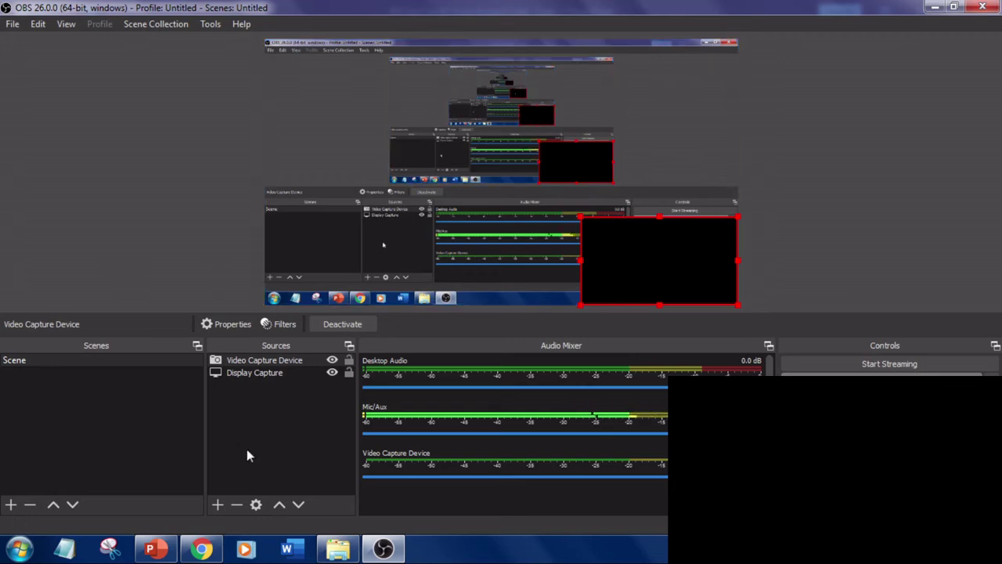
Add a new visible Image source to the scene, keeping the name Image
{"action": "left_click", "coordinate": [217, 504]}
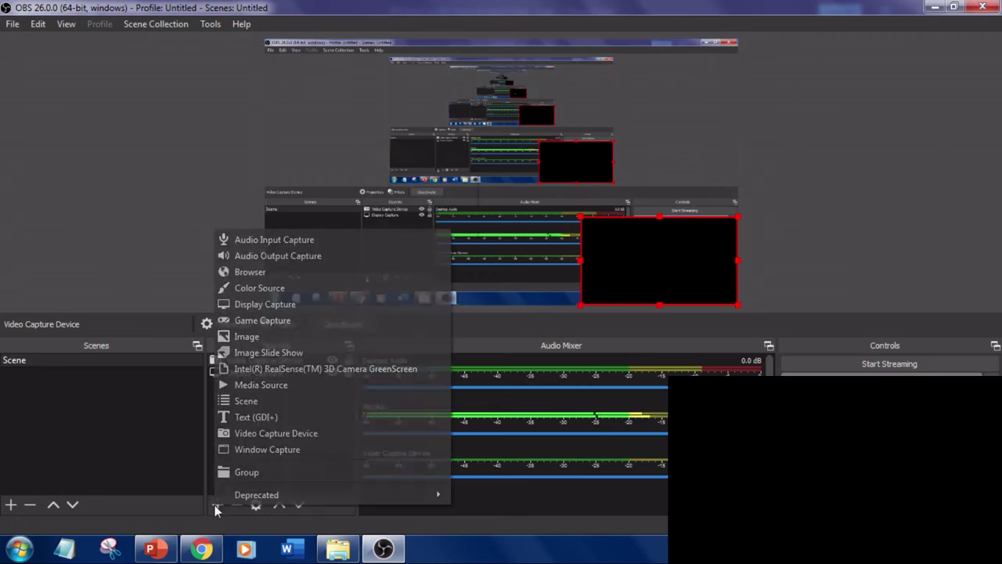
{"action": "left_click", "coordinate": [258, 337]}
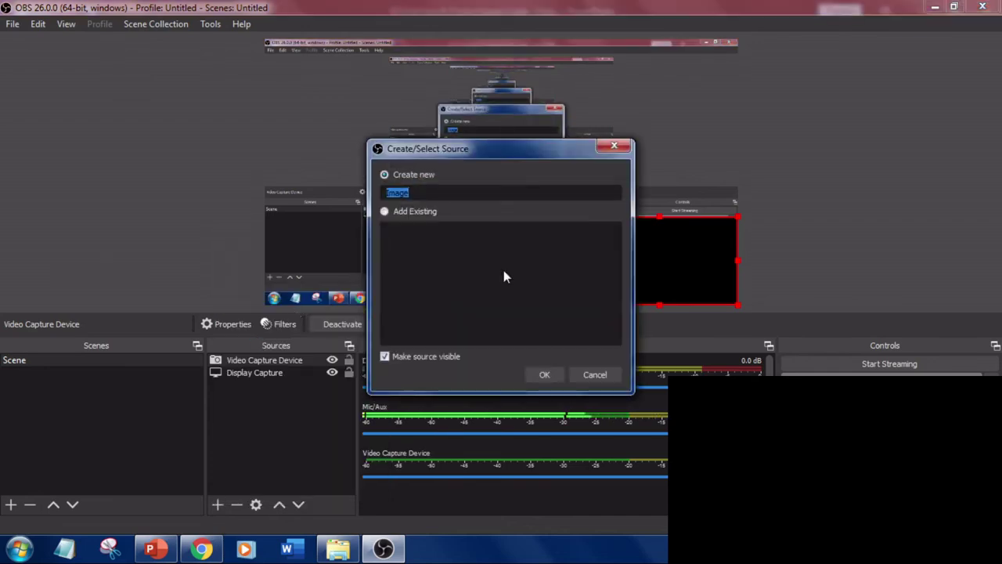
{"action": "left_click", "coordinate": [544, 374]}
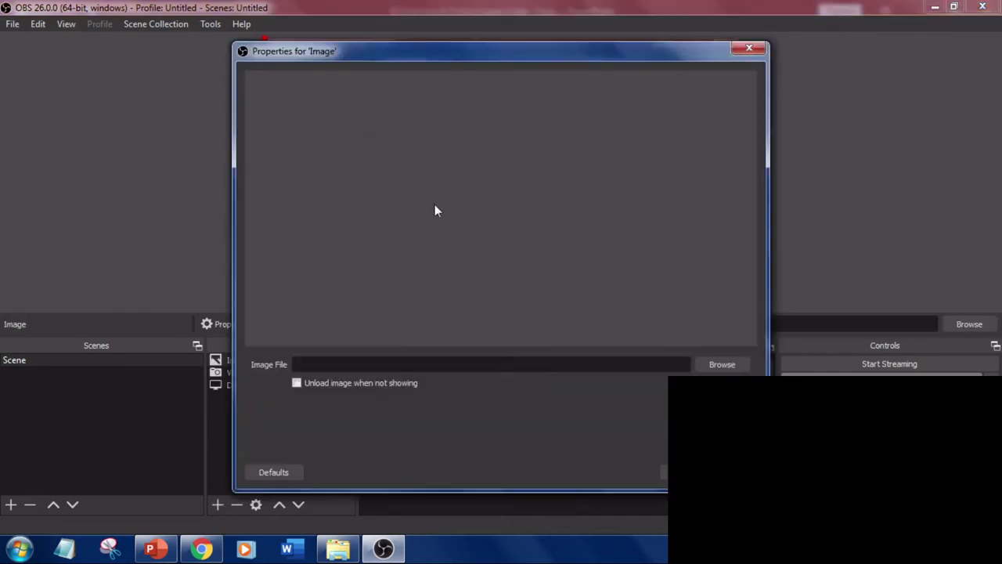
Load Logo_Upd.jpg from the YouTube Channel folder on drive D and place the logo in the canvas's upper-right corner
{"action": "left_click", "coordinate": [714, 364]}
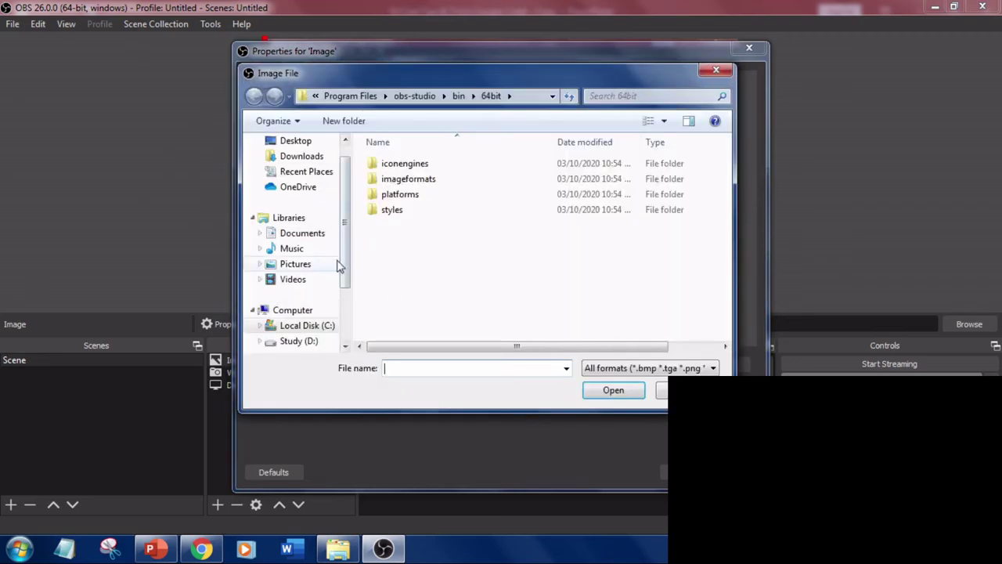
{"action": "scroll", "coordinate": [349, 272], "scroll_direction": "down", "scroll_amount": 1}
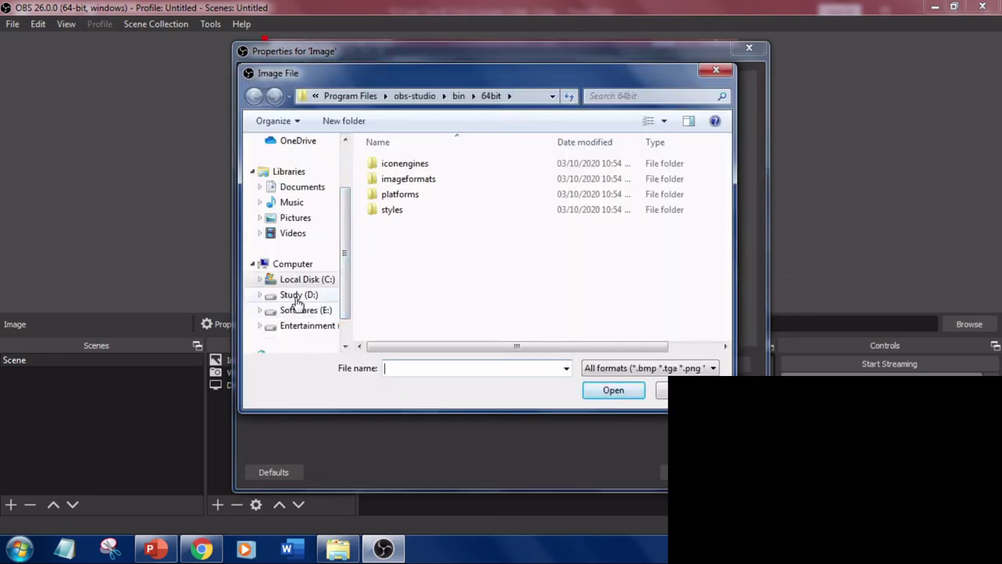
{"action": "left_click", "coordinate": [298, 303]}
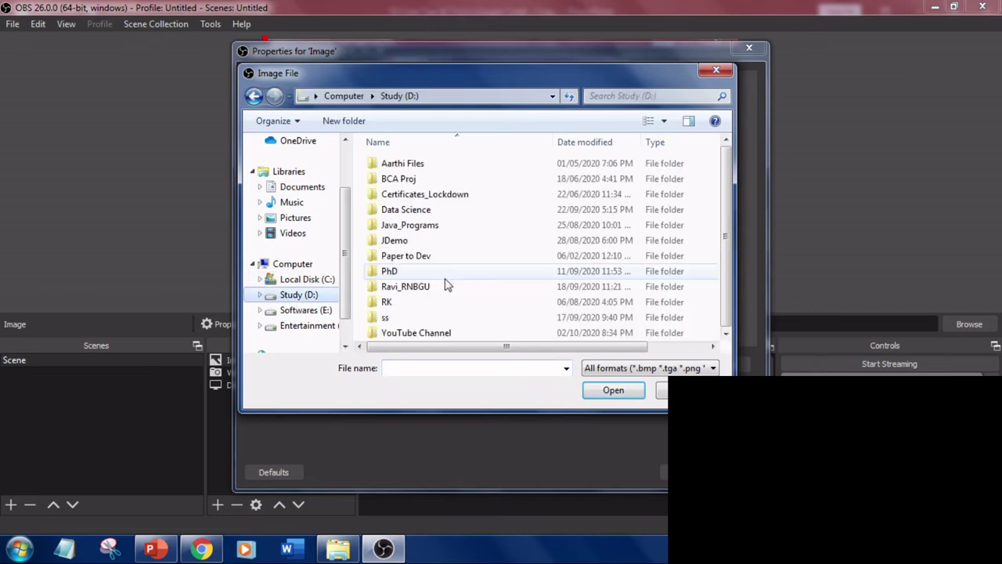
{"action": "double_click", "coordinate": [427, 337]}
{"action": "double_click", "coordinate": [575, 192]}
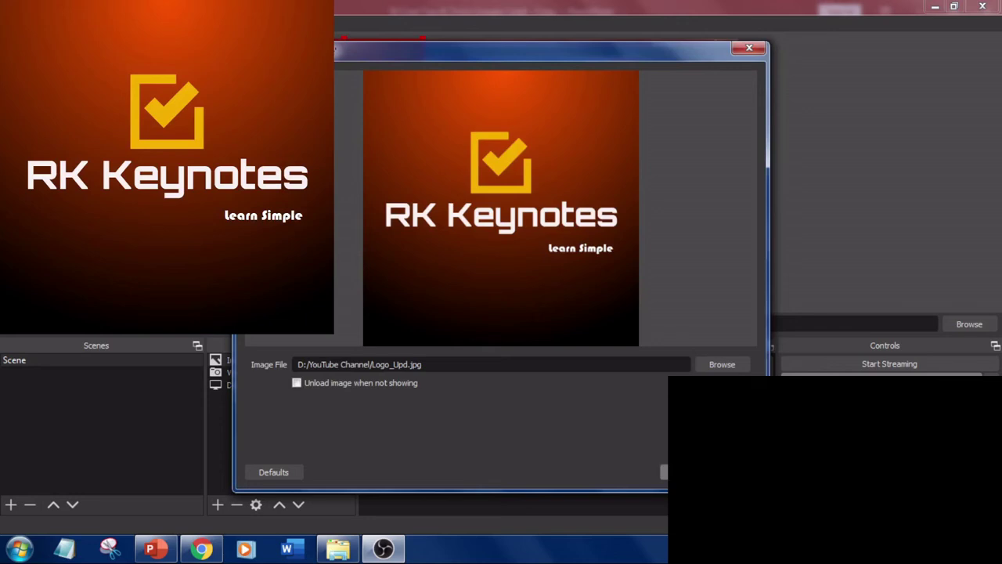
{"action": "left_click", "coordinate": [664, 473]}
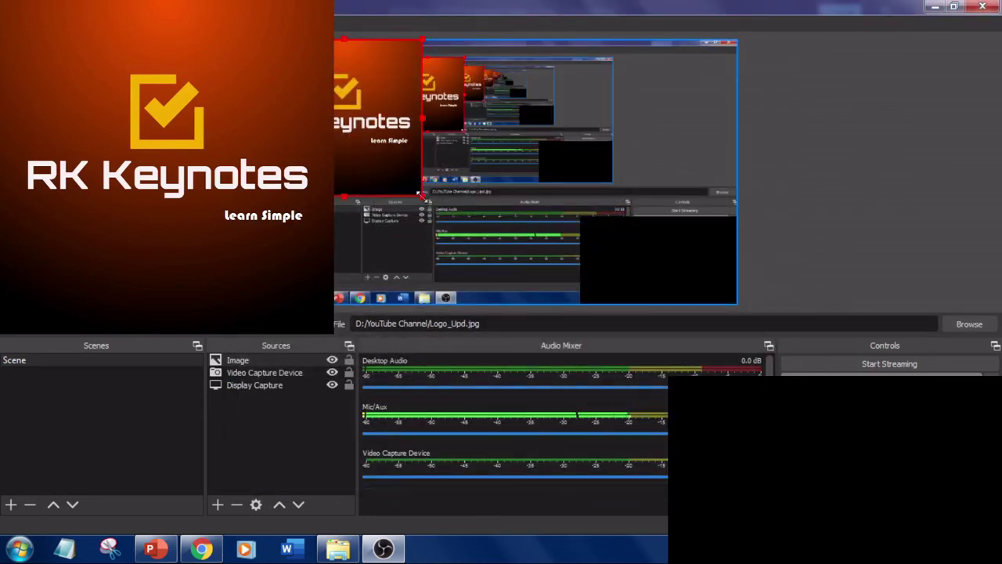
{"action": "left_click_drag", "start_coordinate": [365, 152], "coordinate": [665, 134]}
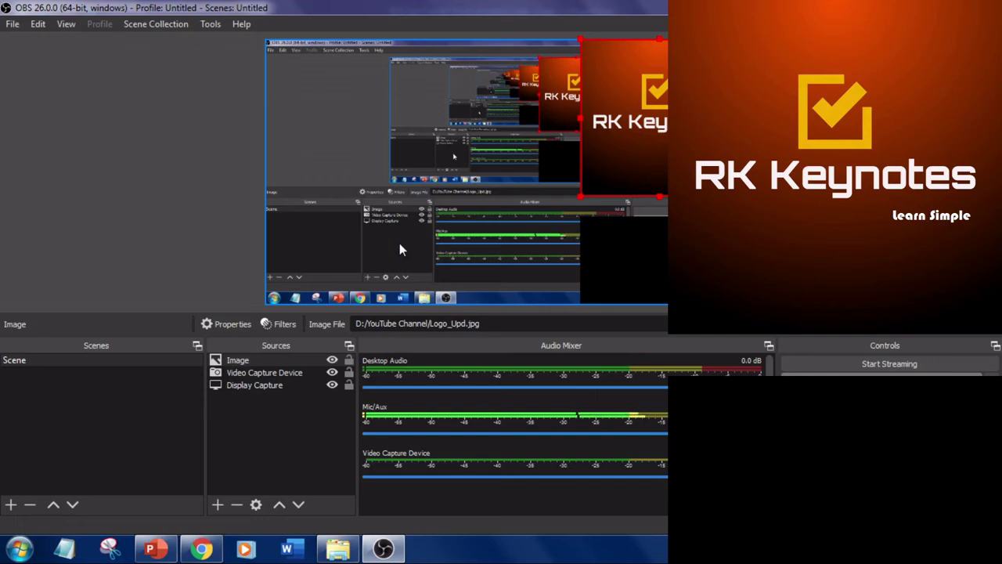
Start streaming and check the live preview and stream key section in YouTube Studio
{"action": "left_click", "coordinate": [890, 367]}
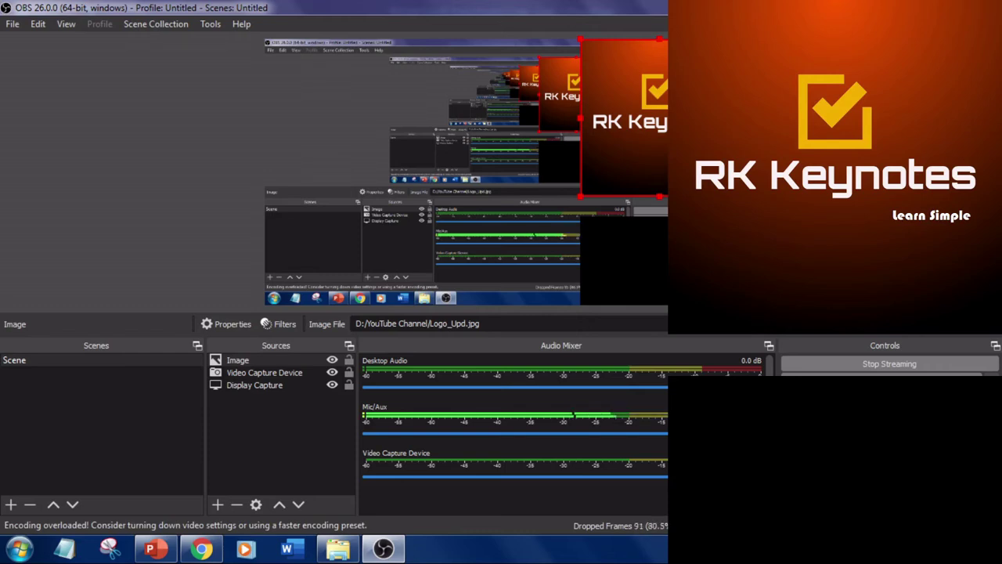
{"action": "key", "text": "alt+Tab"}
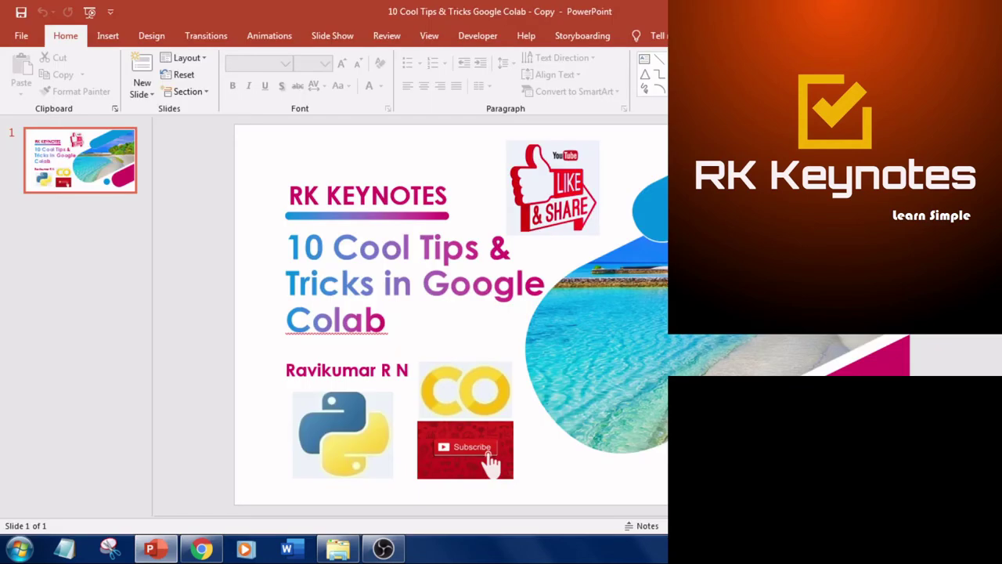
{"action": "key", "text": "alt+Tab"}
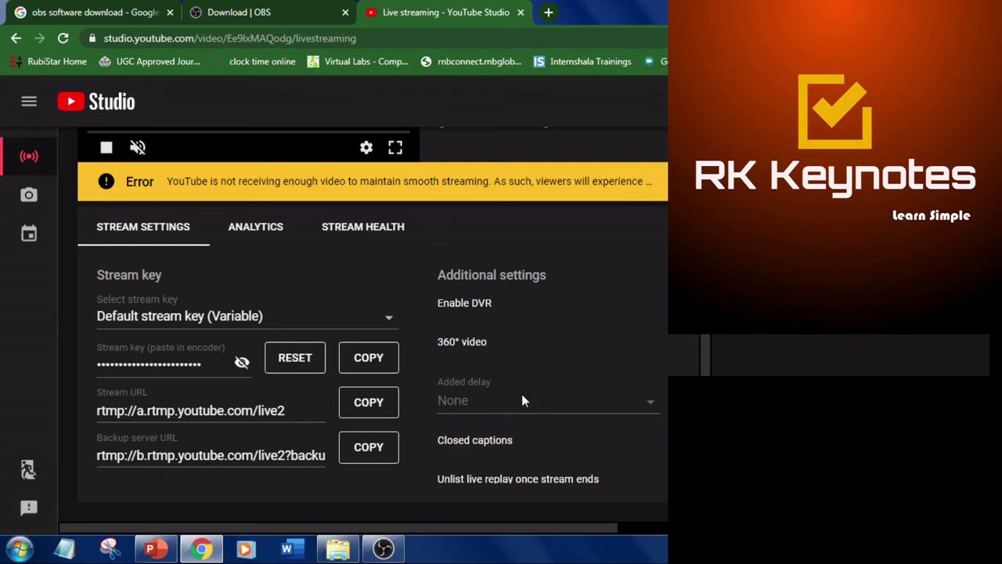
{"action": "scroll", "coordinate": [389, 304], "scroll_direction": "up", "scroll_amount": 3}
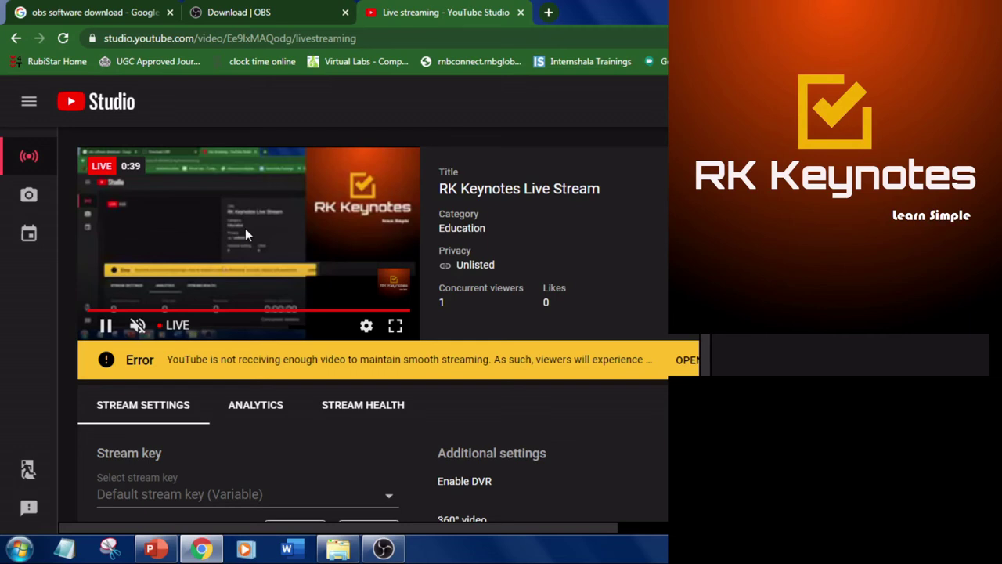
{"action": "scroll", "coordinate": [246, 228], "scroll_direction": "down", "scroll_amount": 2}
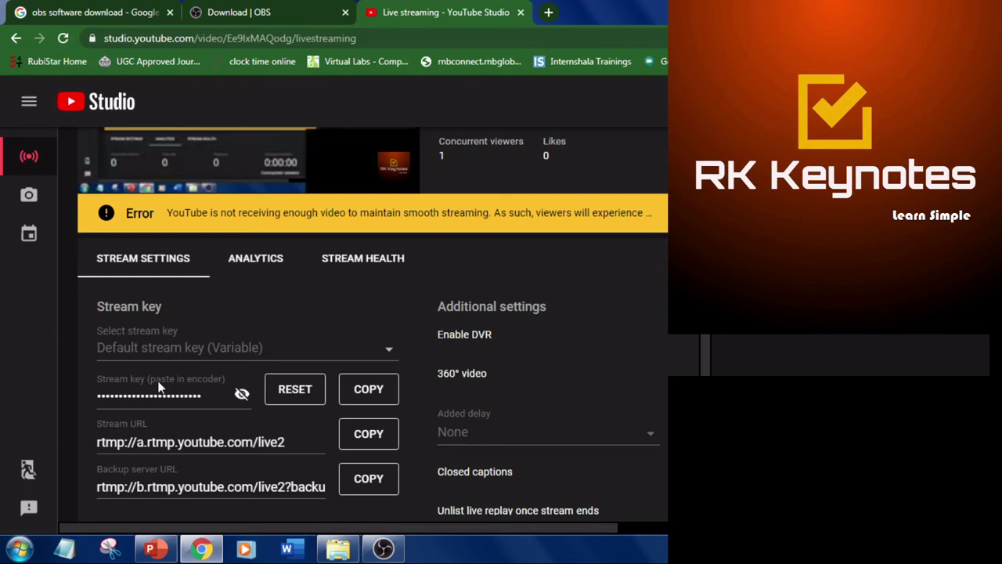
Return to OBS and examine the stream settings, including the stream key field and the available streaming services
{"action": "key", "text": "alt+Tab"}
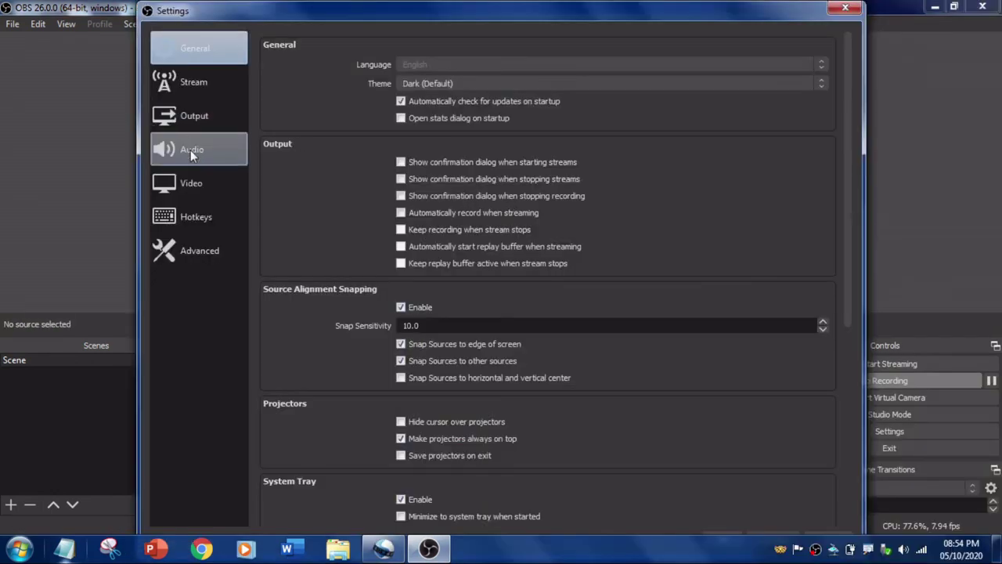
{"action": "left_click", "coordinate": [192, 80]}
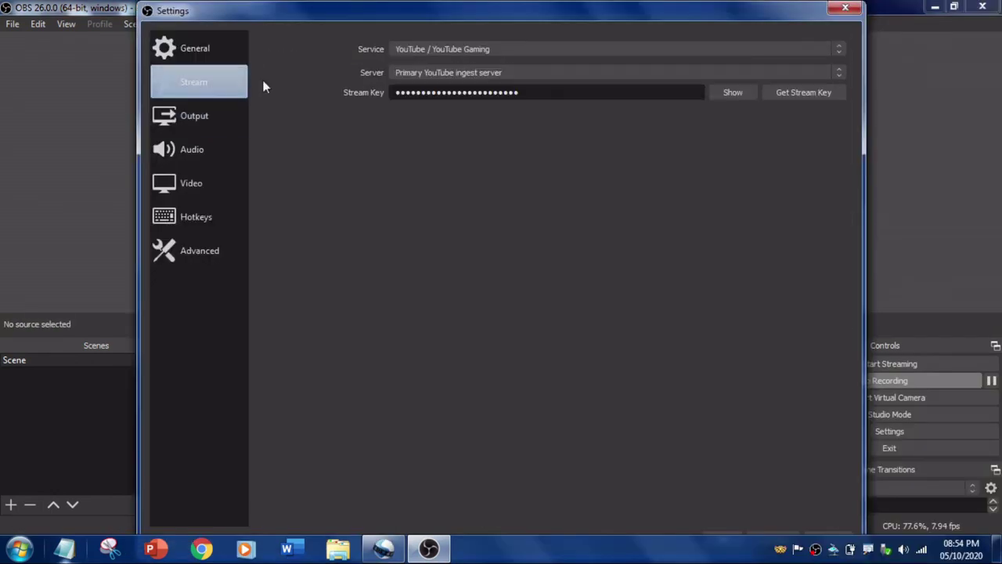
{"action": "left_click_drag", "start_coordinate": [548, 92], "coordinate": [366, 94]}
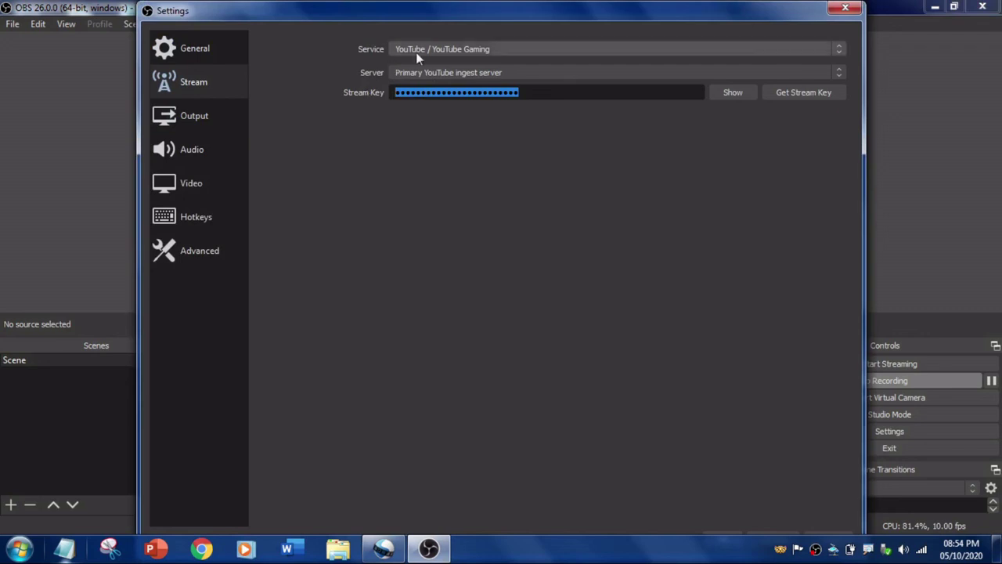
{"action": "left_click", "coordinate": [463, 48]}
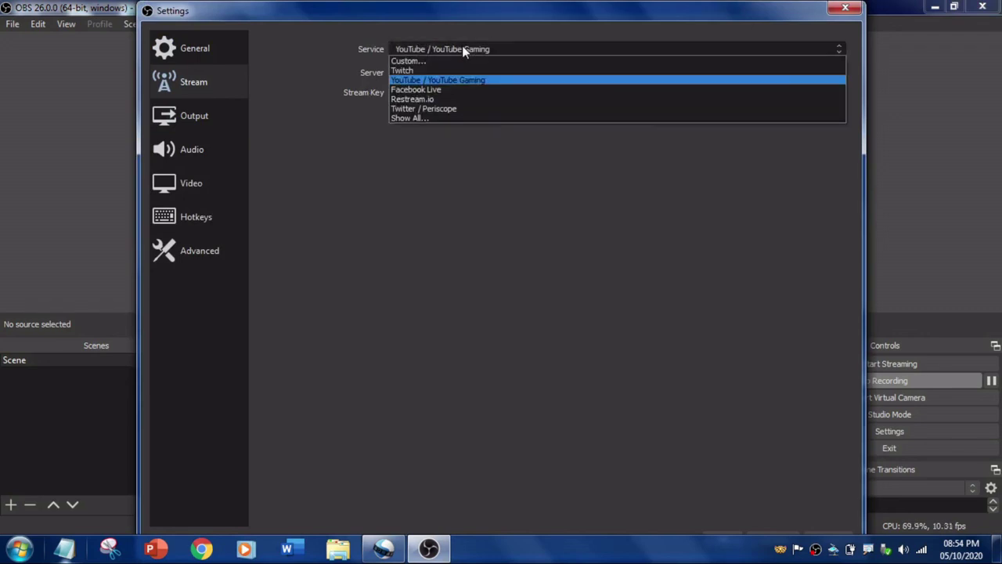
{"action": "left_click", "coordinate": [462, 49]}
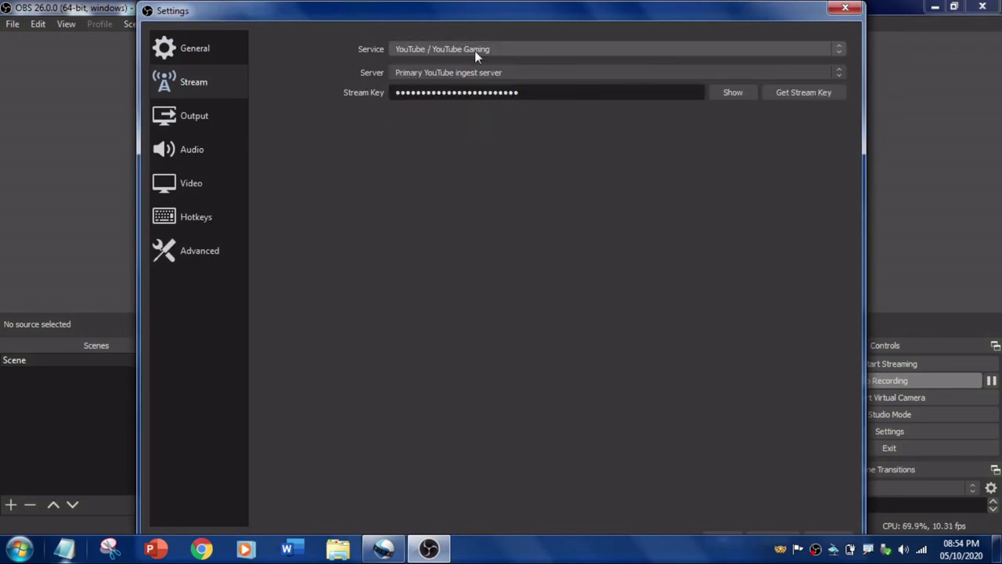
Check the server options and the stream key field, and close the settings without changing anything
{"action": "left_click", "coordinate": [510, 72]}
{"action": "left_click", "coordinate": [510, 72]}
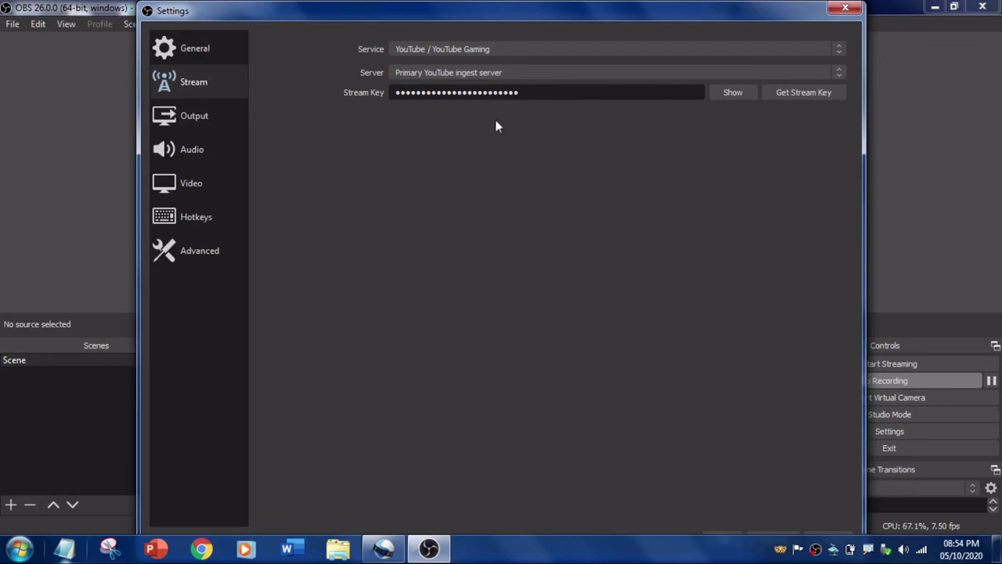
{"action": "left_click", "coordinate": [529, 90]}
{"action": "left_click_drag", "start_coordinate": [724, 13], "coordinate": [666, 13]}
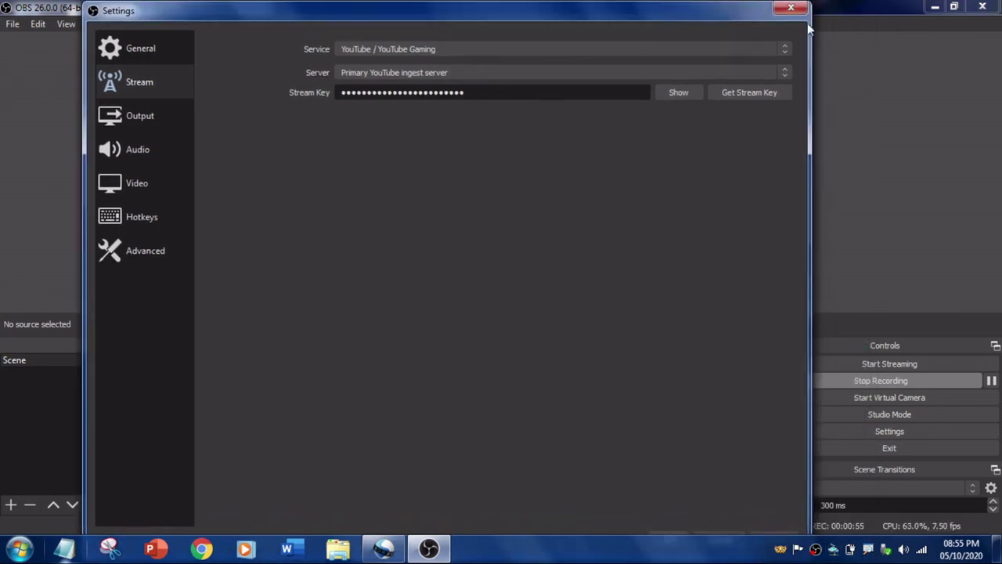
{"action": "left_click", "coordinate": [791, 8]}
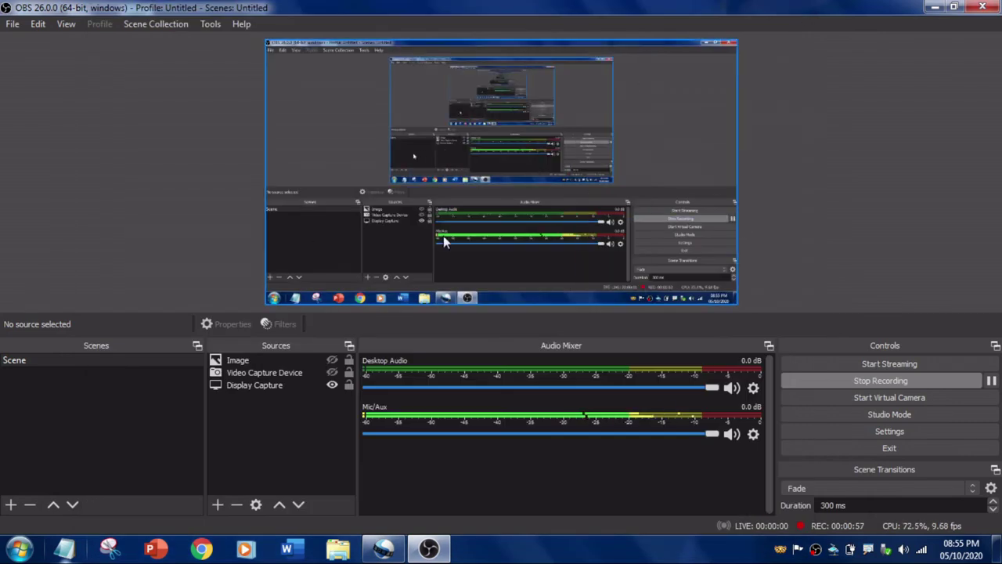
Start and stop a live stream, restarting the screen recording while the stream runs
{"action": "left_click", "coordinate": [895, 364]}
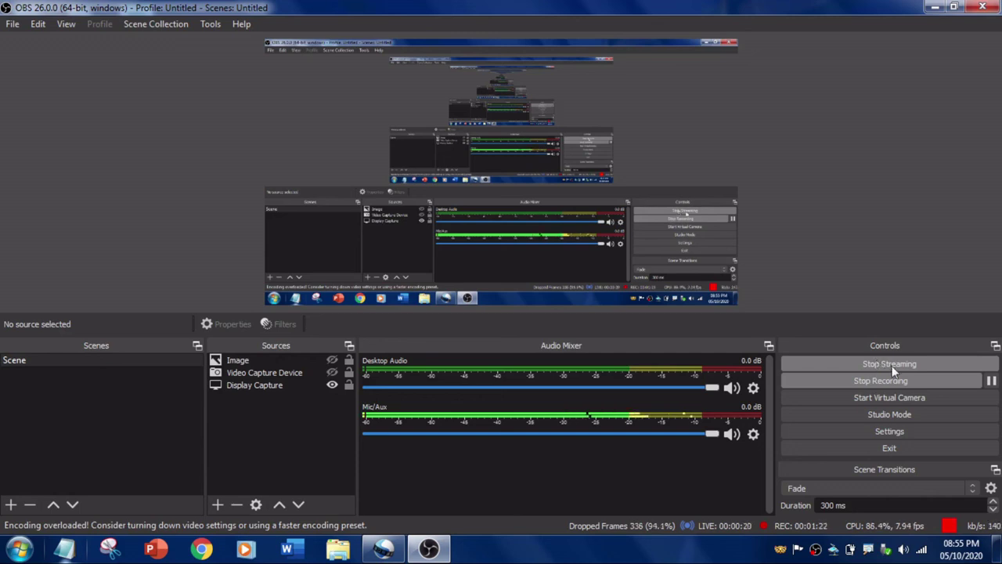
{"action": "left_click", "coordinate": [894, 381]}
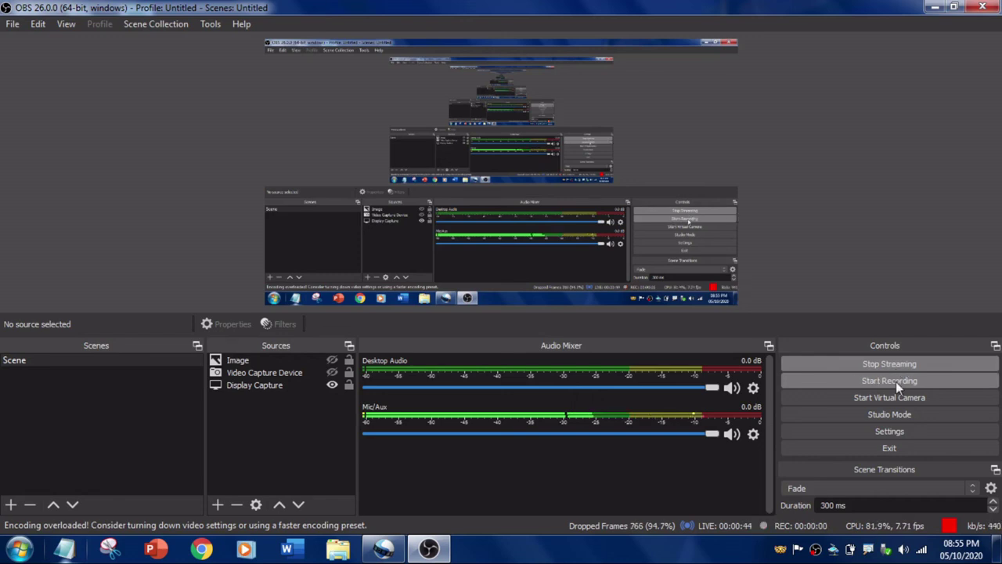
{"action": "left_click", "coordinate": [896, 381]}
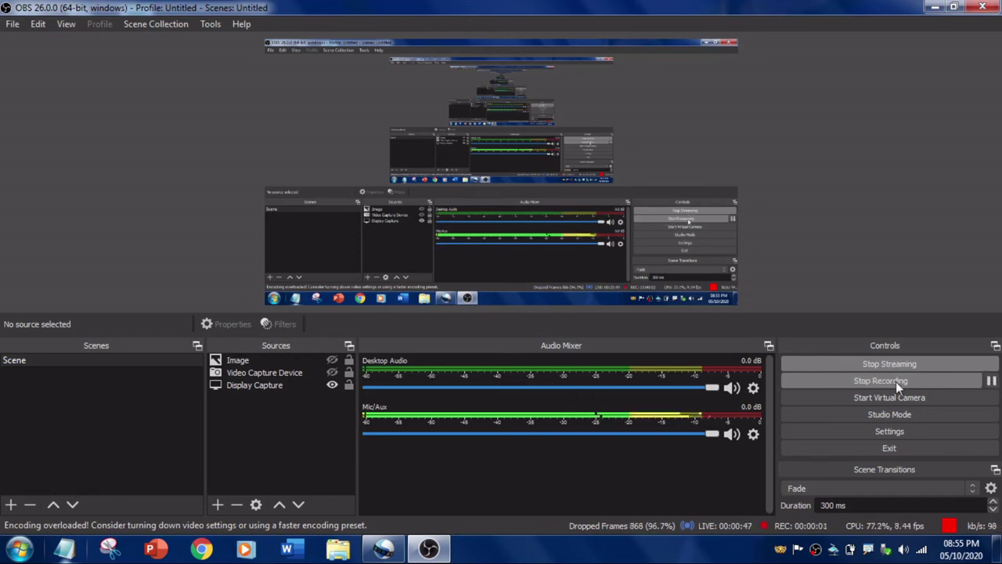
{"action": "left_click", "coordinate": [901, 369]}
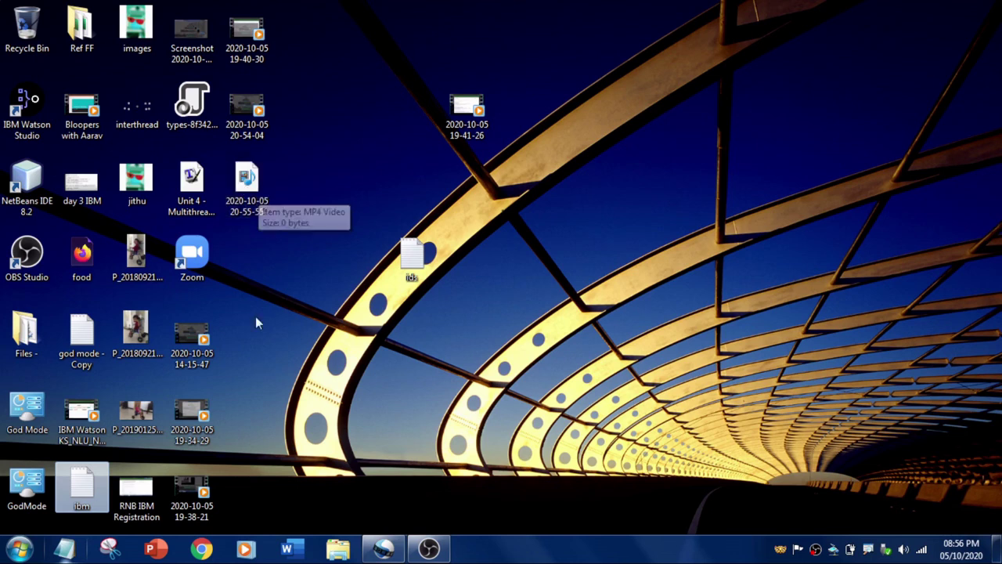
{"action": "double_click", "coordinate": [255, 134]}
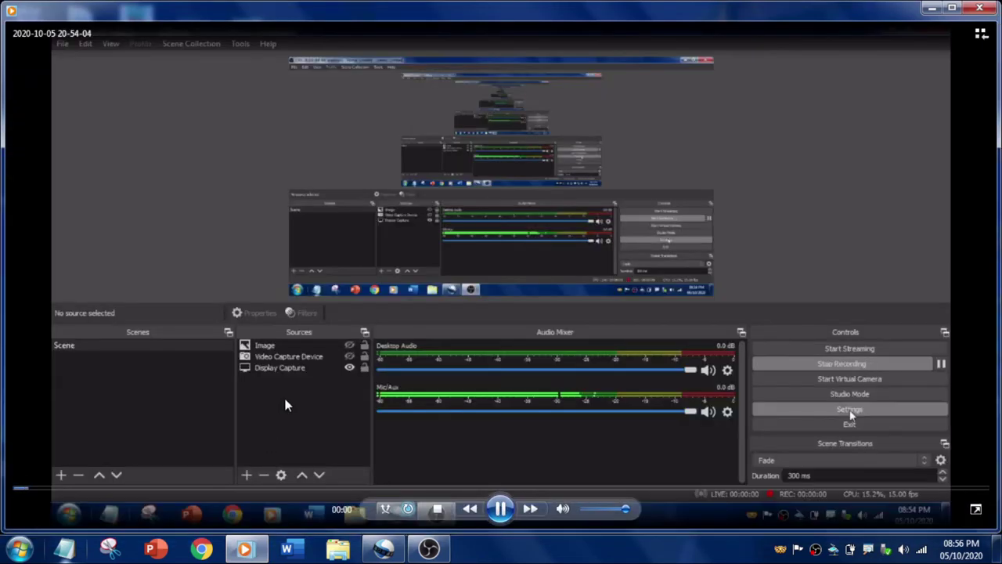
{"action": "left_click", "coordinate": [654, 489]}
{"action": "left_click_drag", "start_coordinate": [595, 9], "coordinate": [793, 86]}
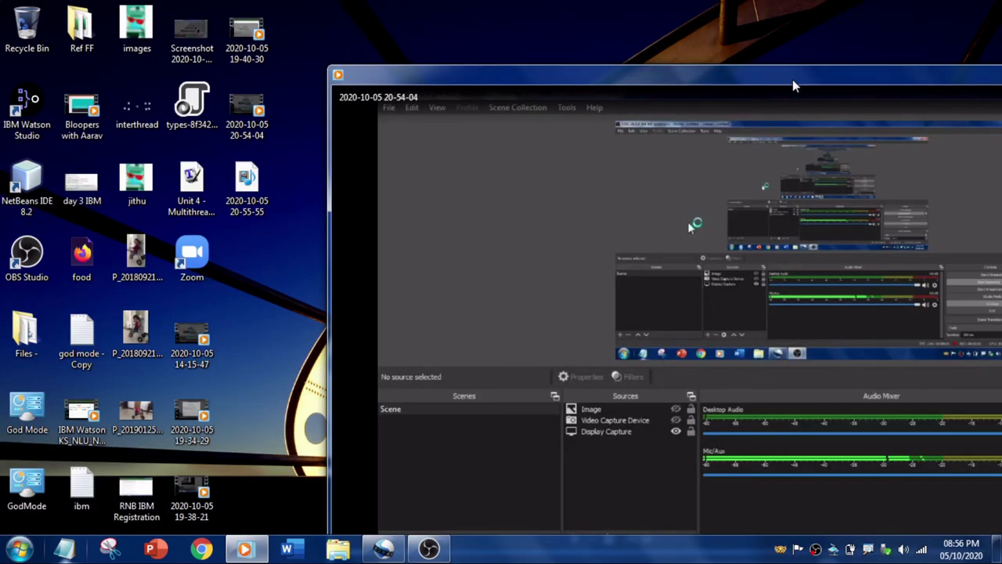
{"action": "left_click", "coordinate": [252, 47]}
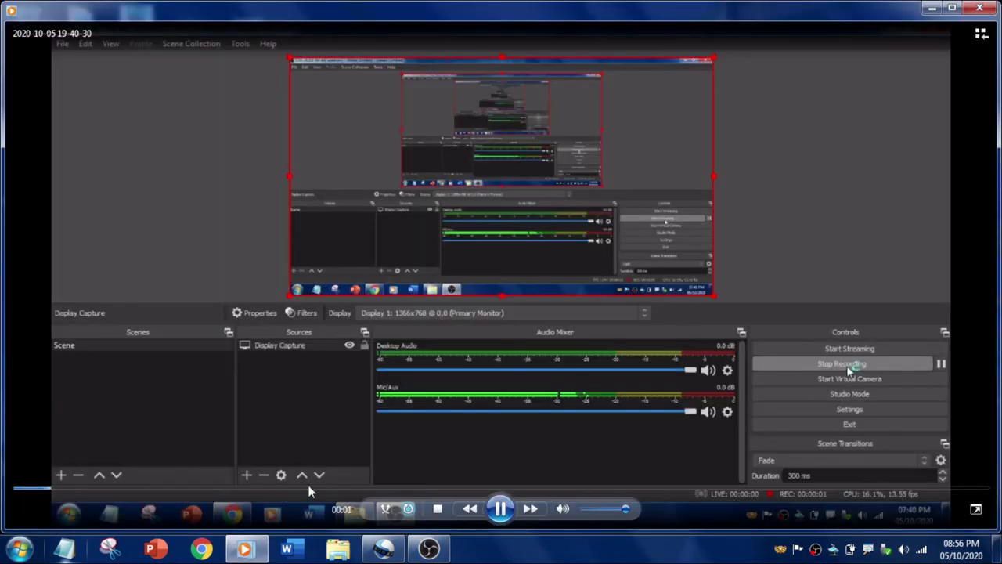
{"action": "left_click", "coordinate": [305, 488]}
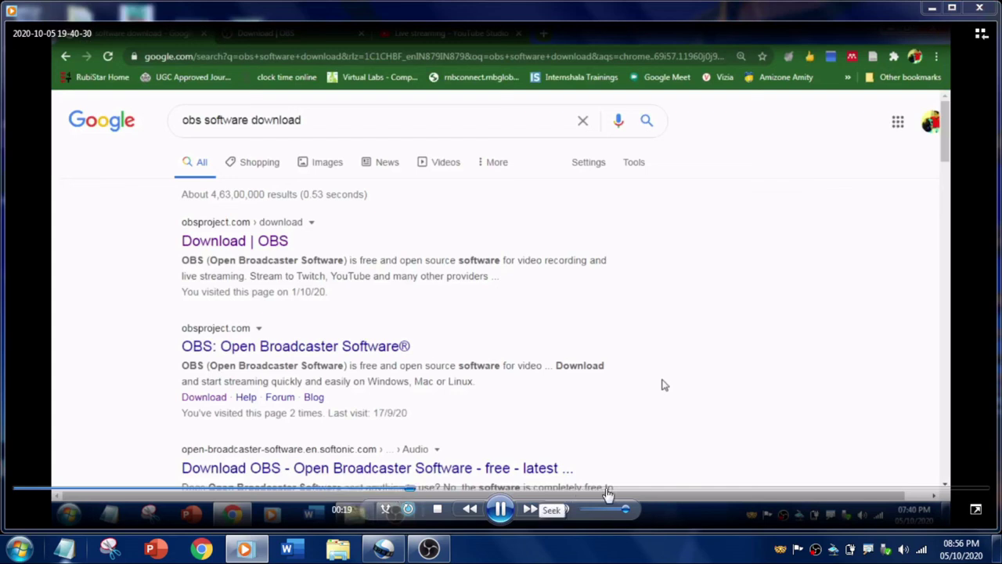
{"action": "left_click", "coordinate": [613, 488]}
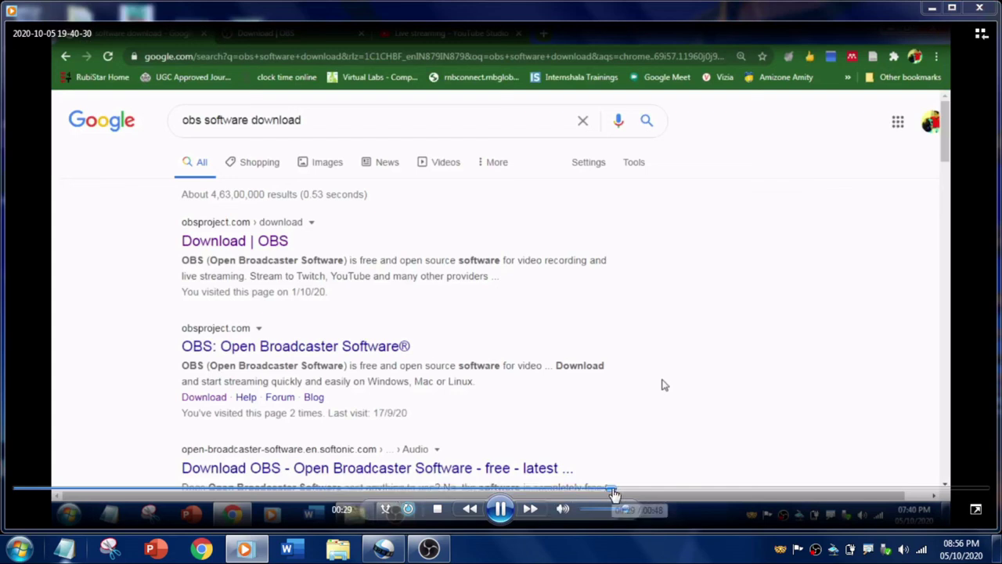
{"action": "left_click", "coordinate": [684, 493]}
{"action": "left_click", "coordinate": [822, 492]}
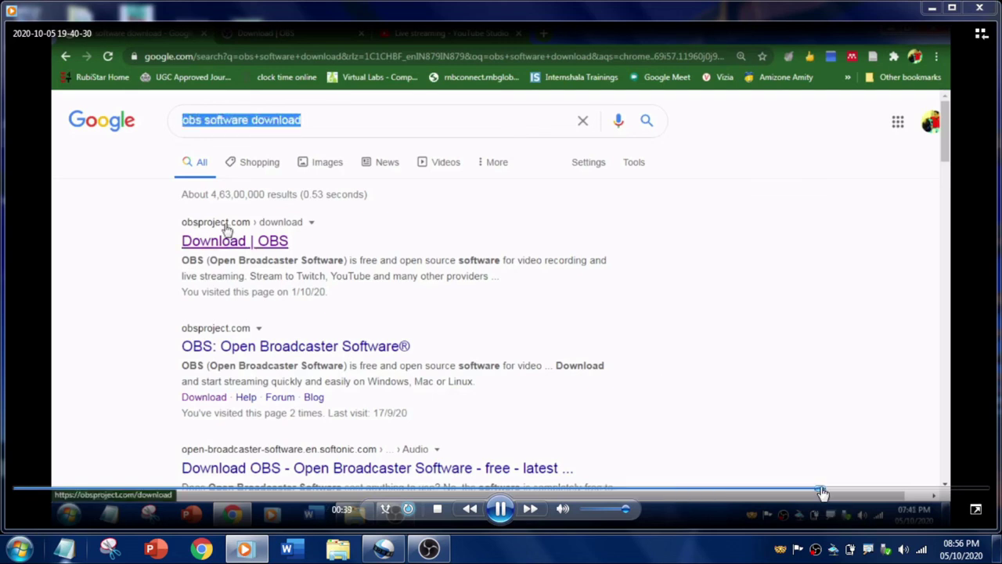
Close the video player and stop the running recording in OBS
{"action": "key", "text": "alt+F4"}
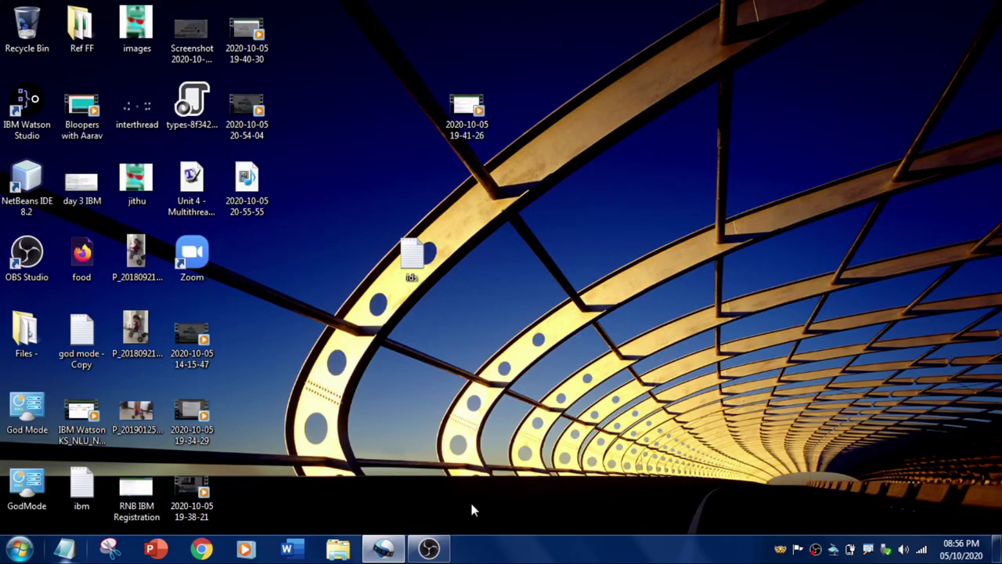
{"action": "left_click", "coordinate": [428, 548]}
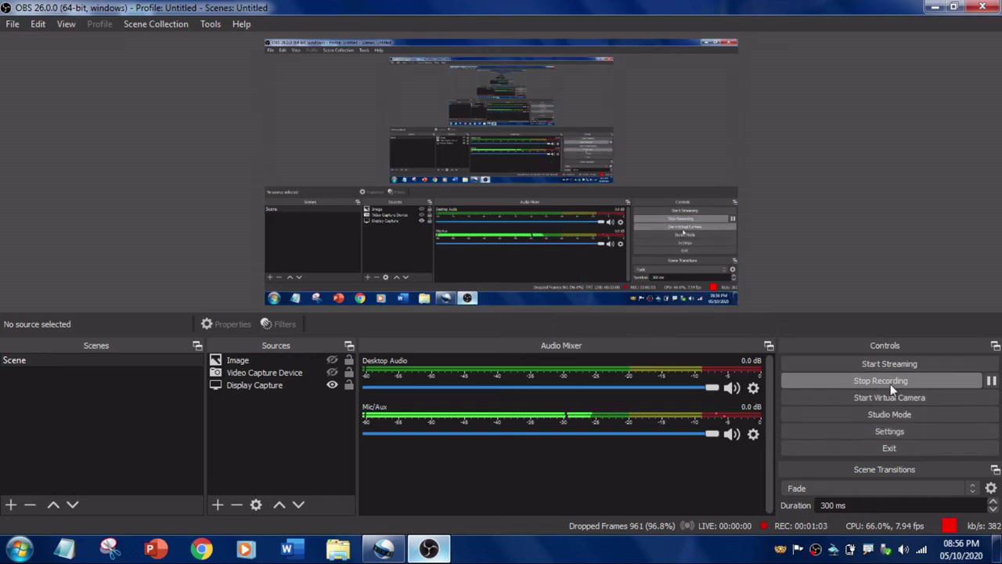
{"action": "left_click", "coordinate": [891, 381]}
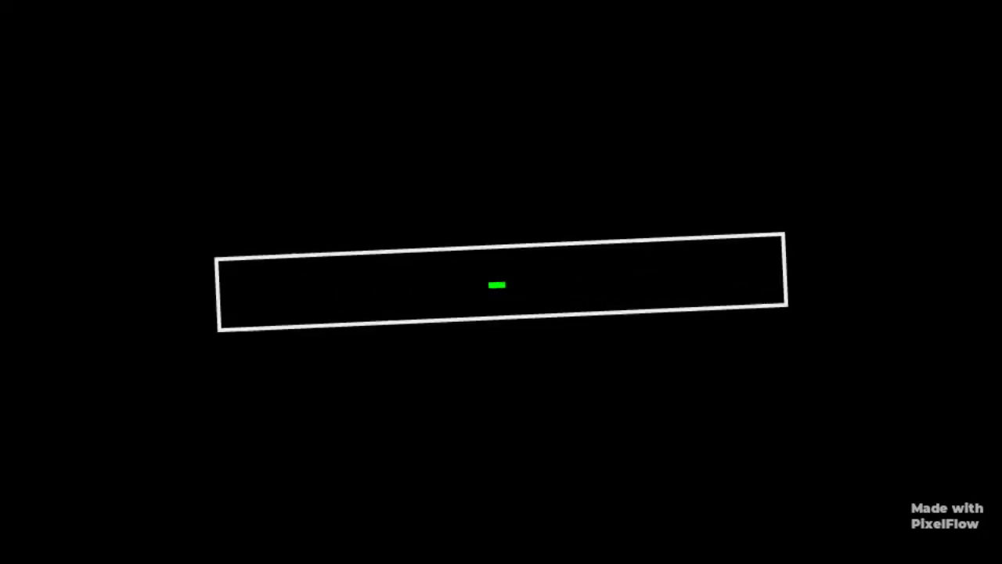